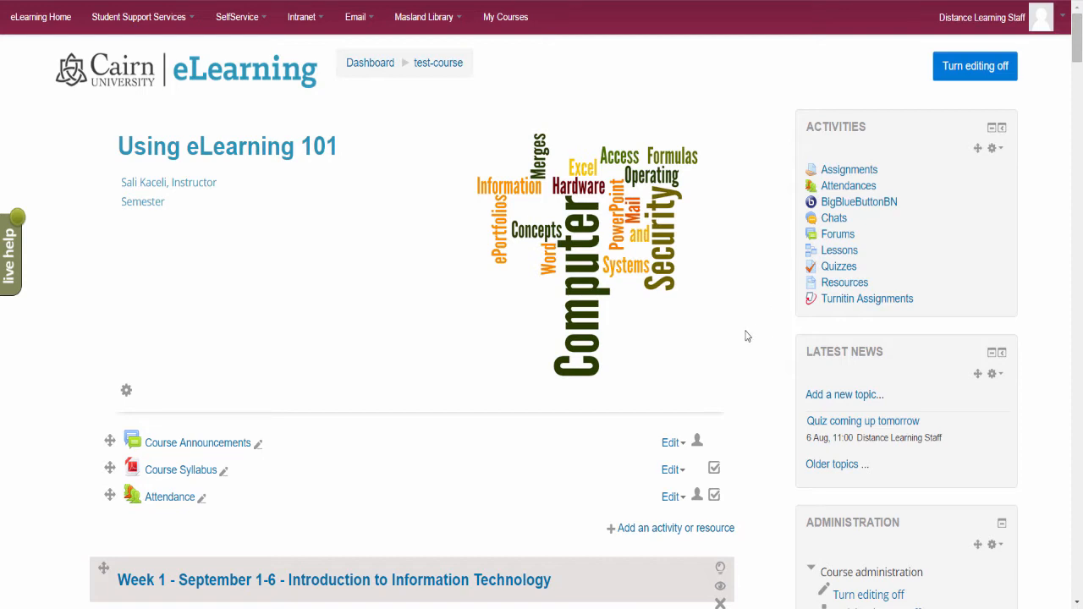
# Step: Open the group management page from the course's user administration
pyautogui.scroll(-3, 747, 336)
pyautogui.scroll(-3, 729, 350)
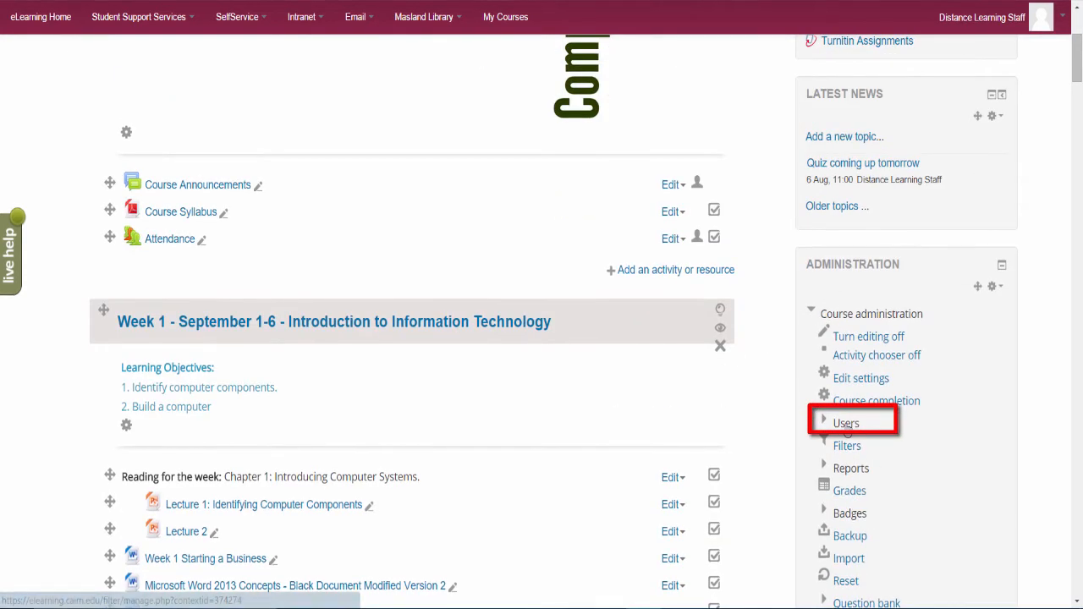
pyautogui.click(846, 425)
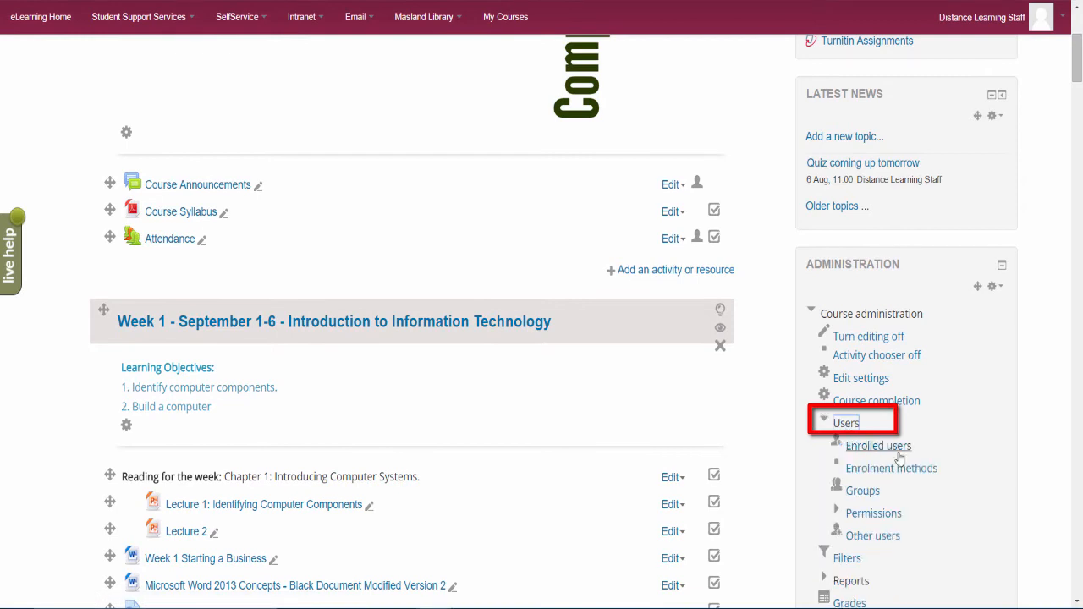
pyautogui.click(861, 492)
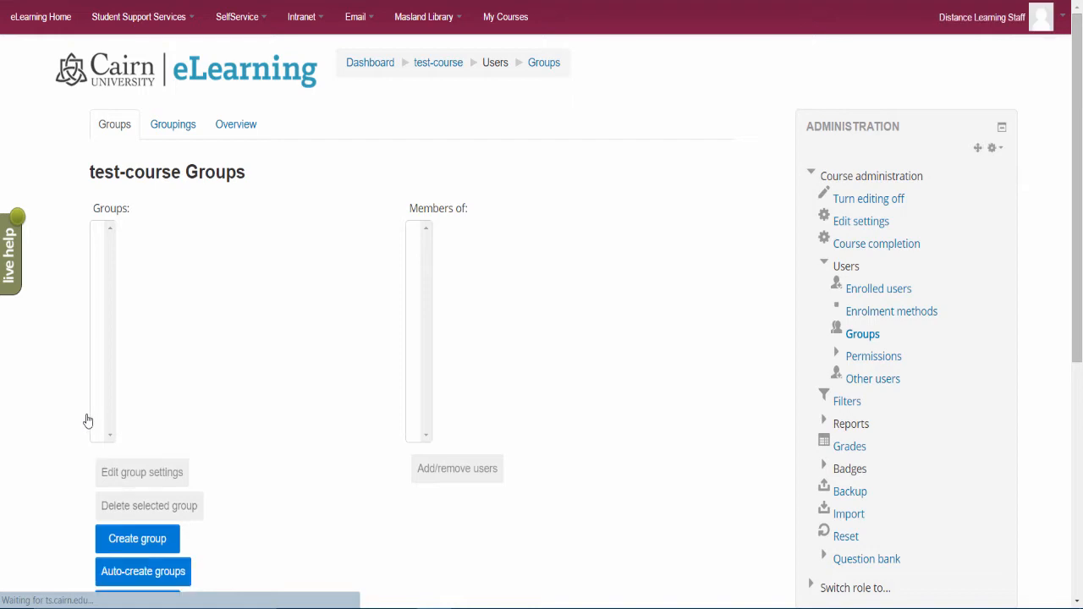
# Step: Create a course group named Group A and save it
pyautogui.scroll(-1, 77, 433)
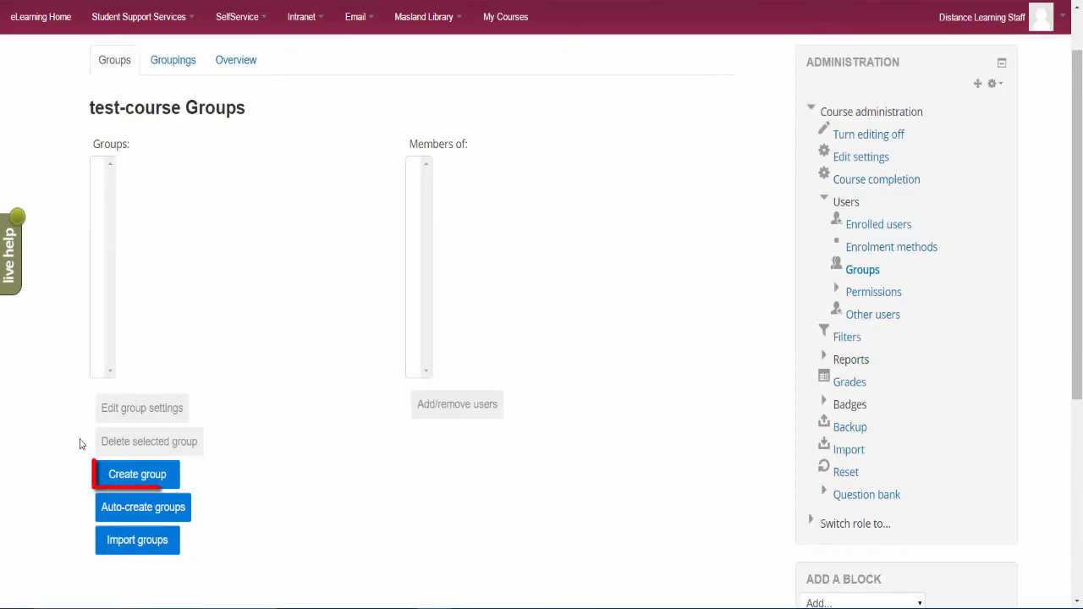
pyautogui.click(146, 476)
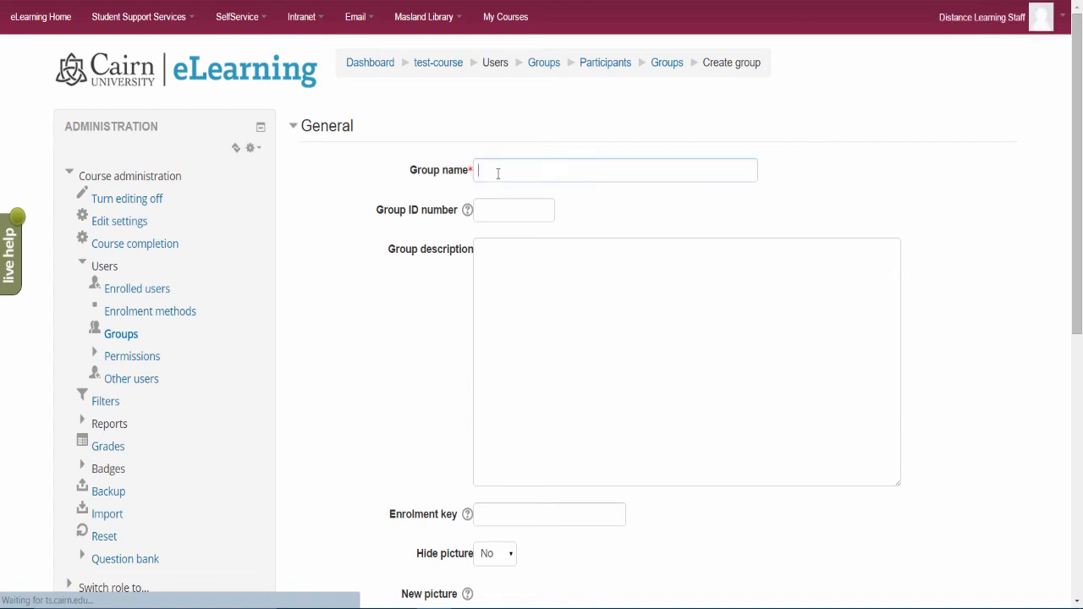
pyautogui.click(497, 172)
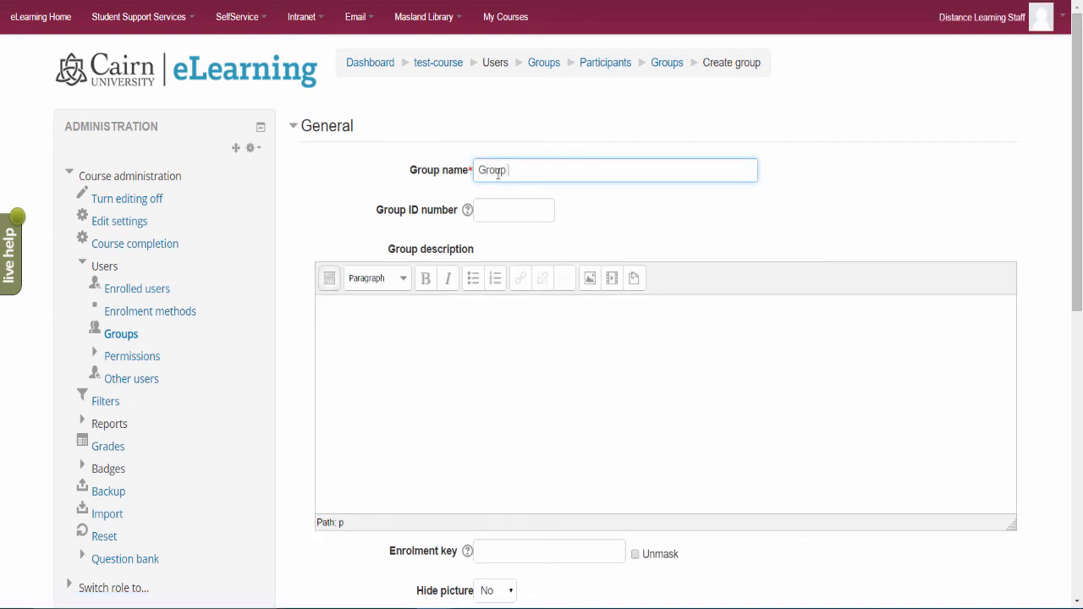
pyautogui.scroll(-3, 529, 254)
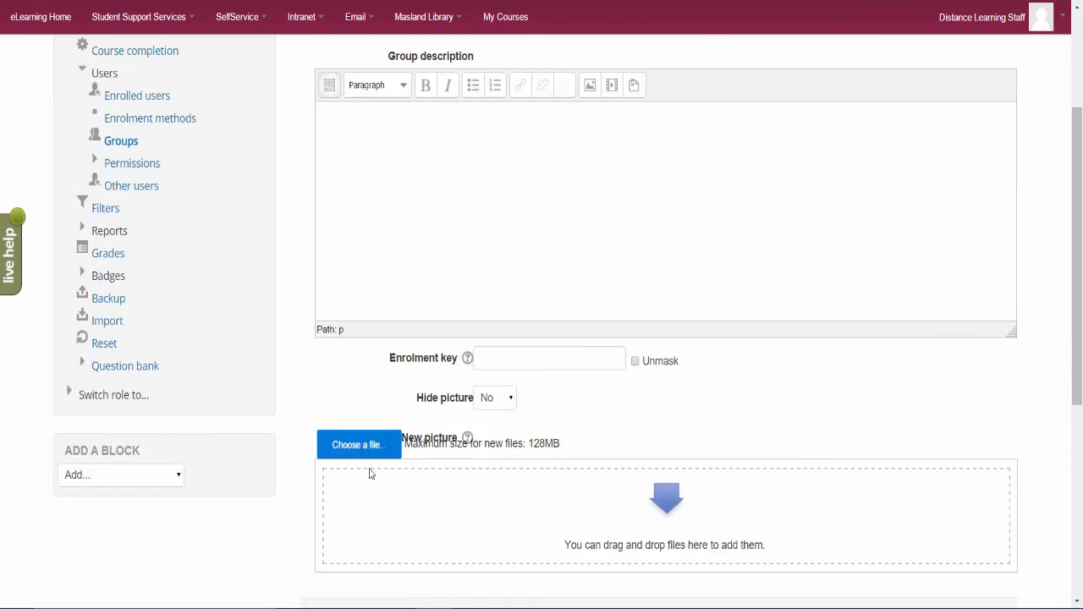
pyautogui.scroll(-2, 467, 289)
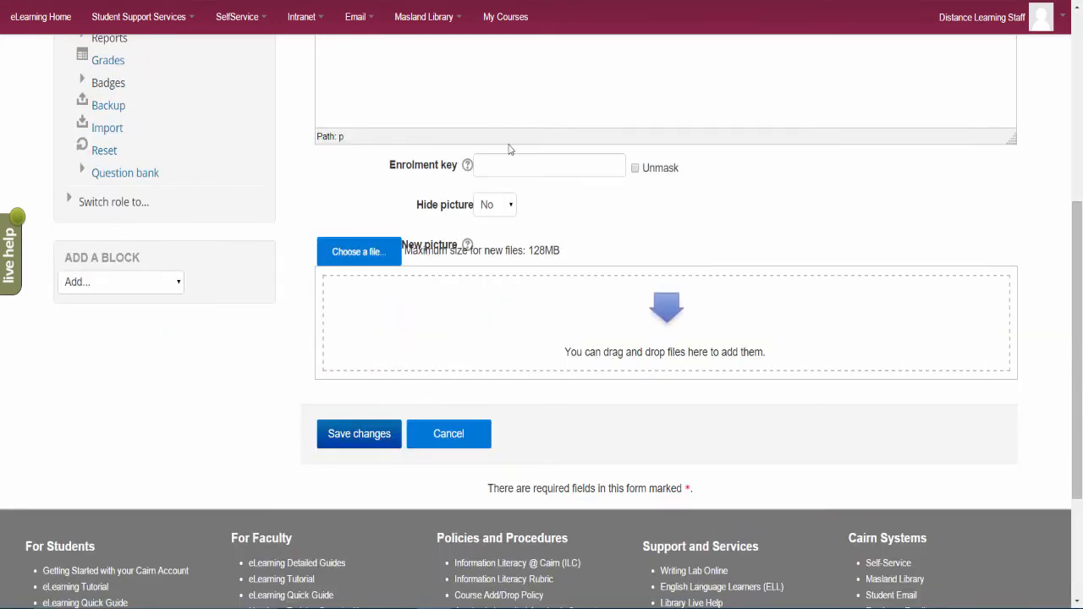
pyautogui.click(432, 447)
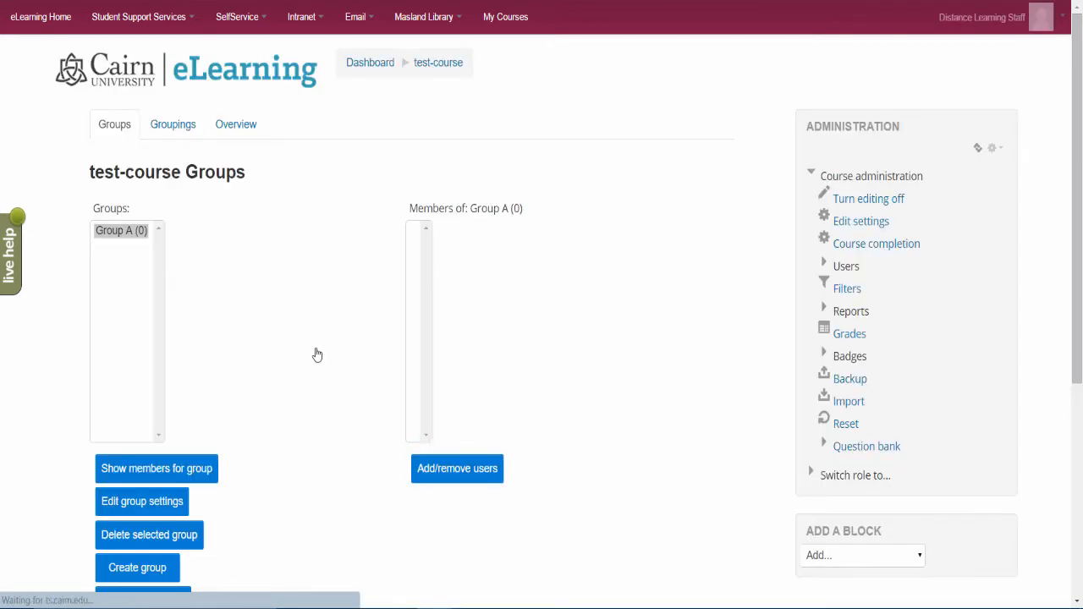
# Step: Create a second course group named Group B and save it
pyautogui.scroll(-1, 186, 410)
pyautogui.click(141, 482)
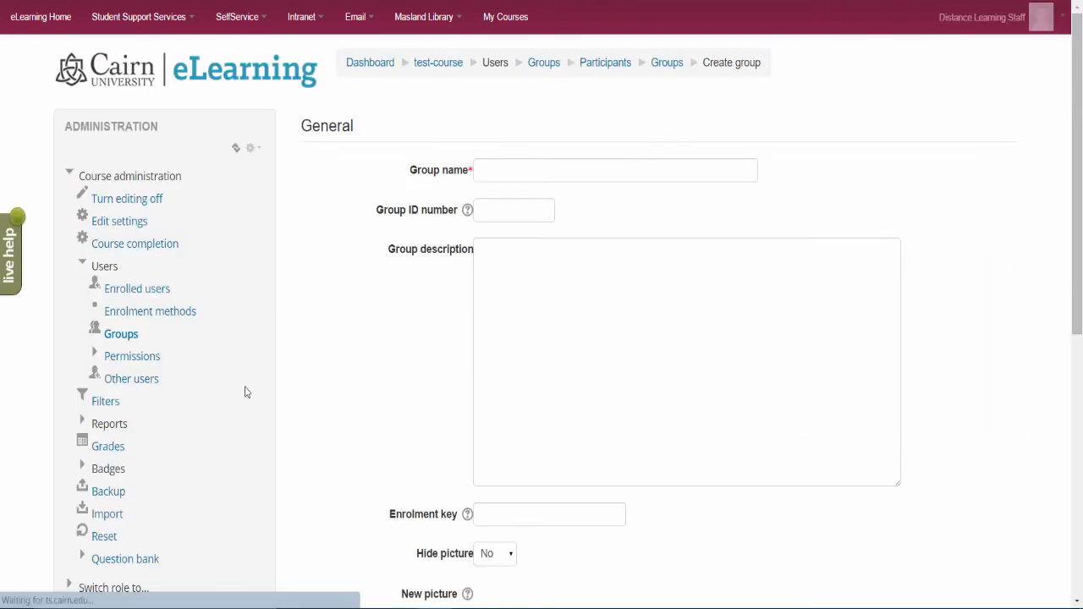
pyautogui.click(541, 176)
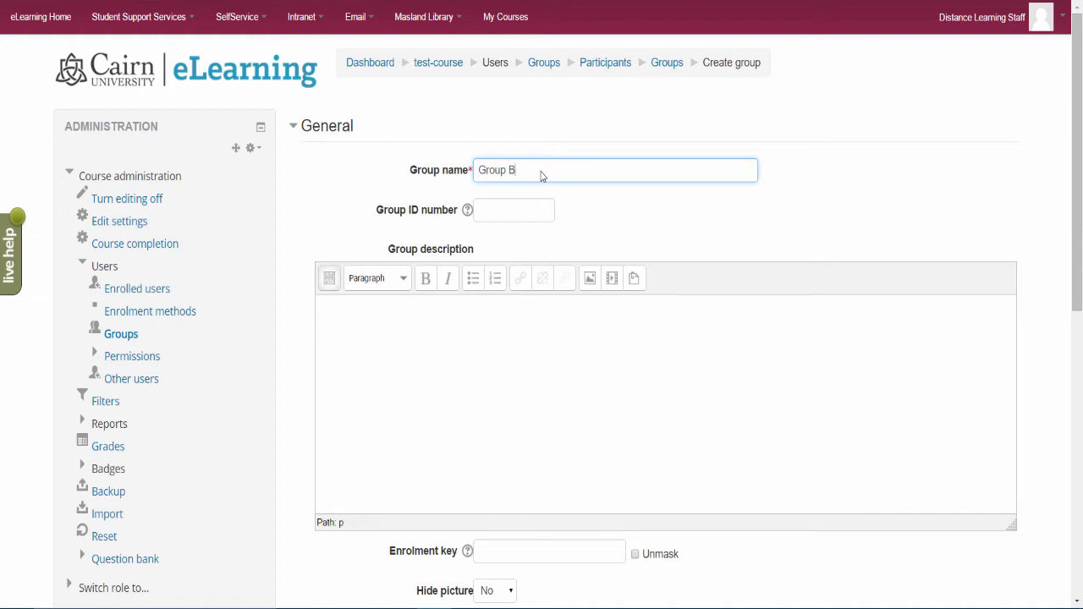
pyautogui.scroll(-5, 490, 289)
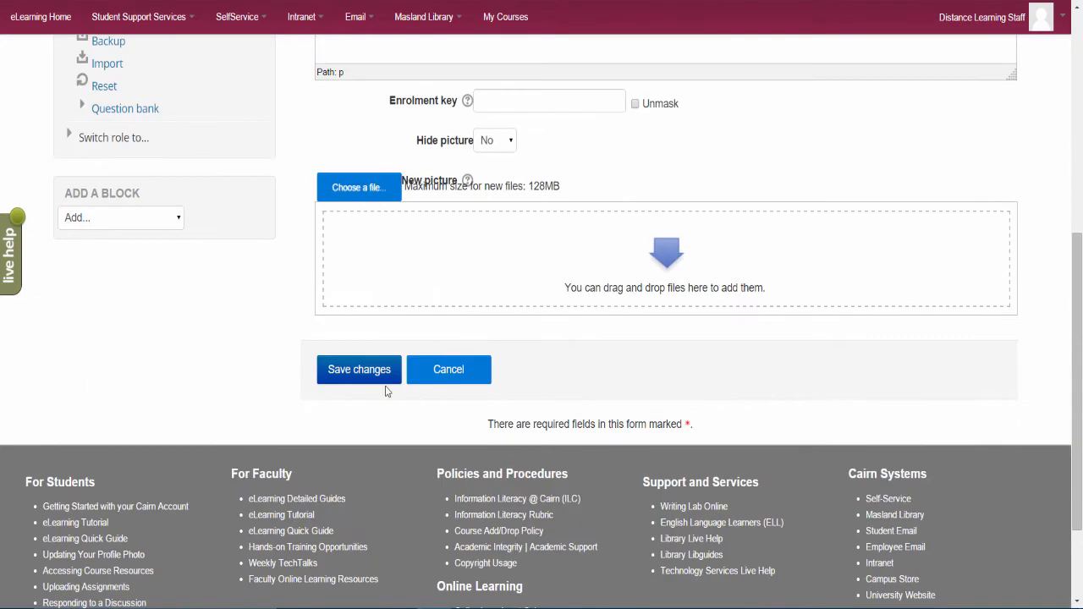
pyautogui.click(372, 382)
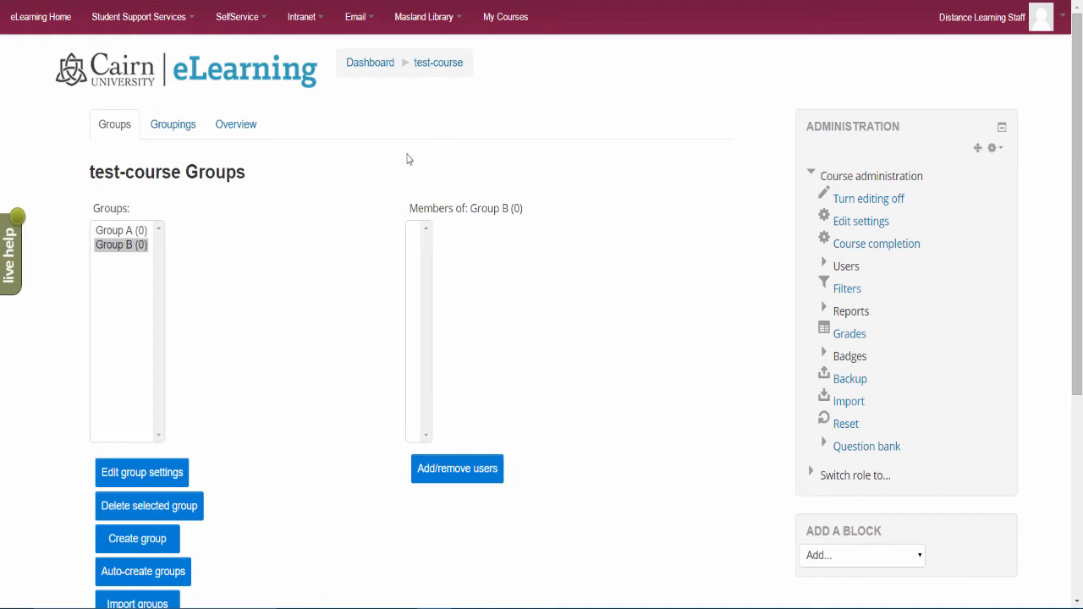
# Step: Open the membership of Group A and add the first Cairn Guest from the potential members
pyautogui.click(123, 230)
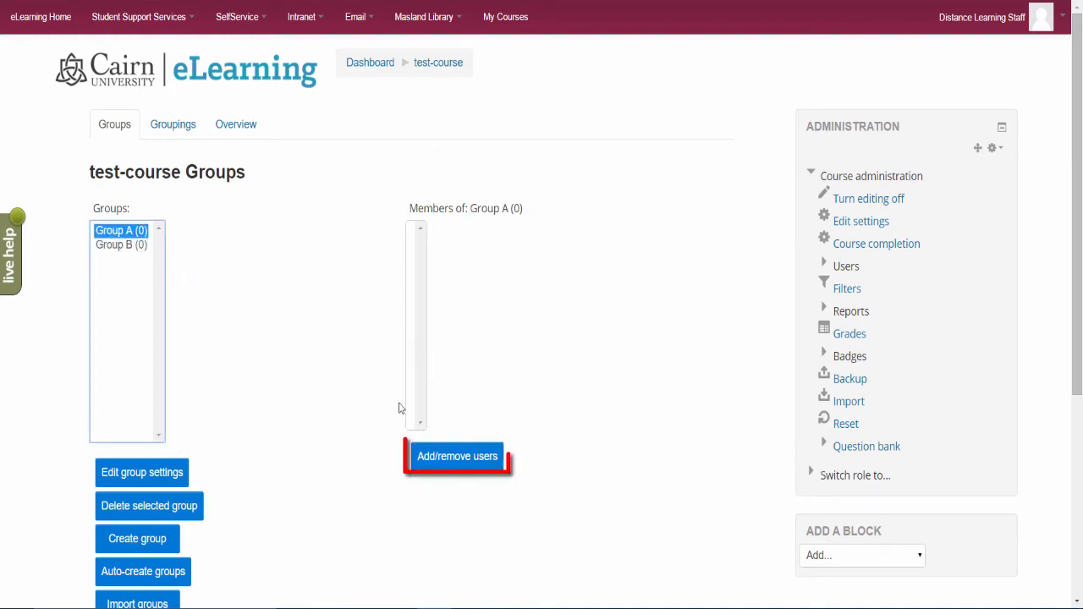
pyautogui.click(428, 468)
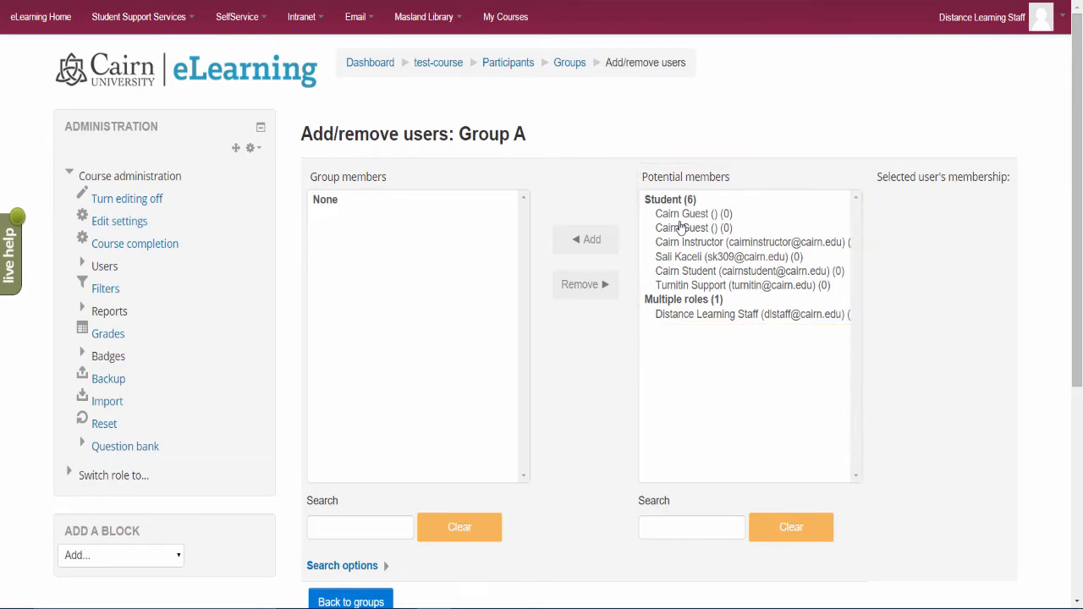
pyautogui.click(664, 215)
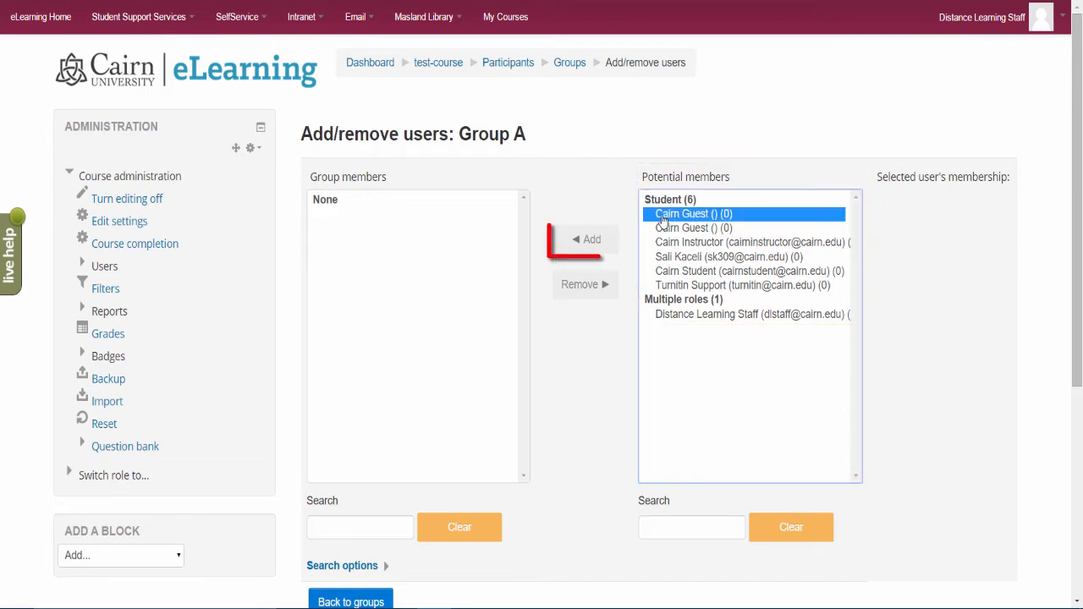
pyautogui.click(592, 247)
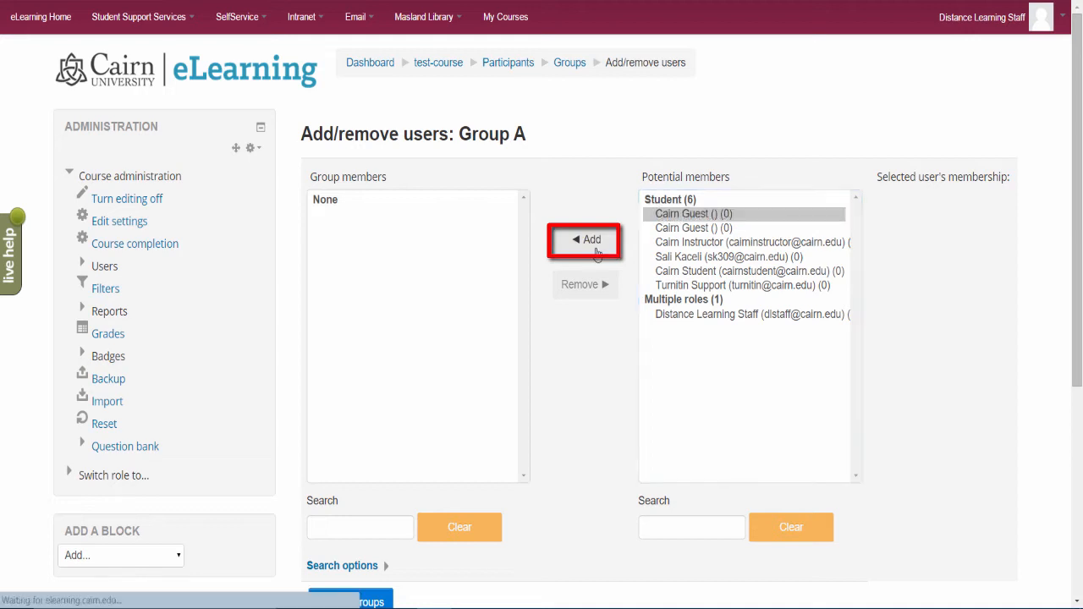
# Step: Add the remaining Cairn Guest and Cairn Instructor together to Group A, and return to the groups overview
pyautogui.click(687, 215)
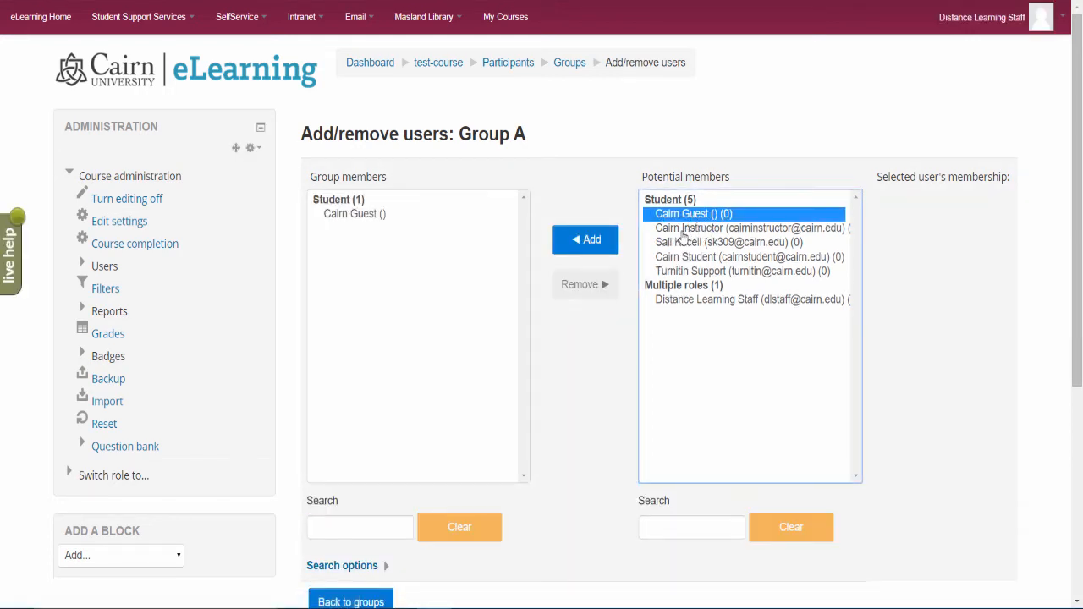
pyautogui.keyDown('shift'); pyautogui.click(687, 229); pyautogui.keyUp('shift')
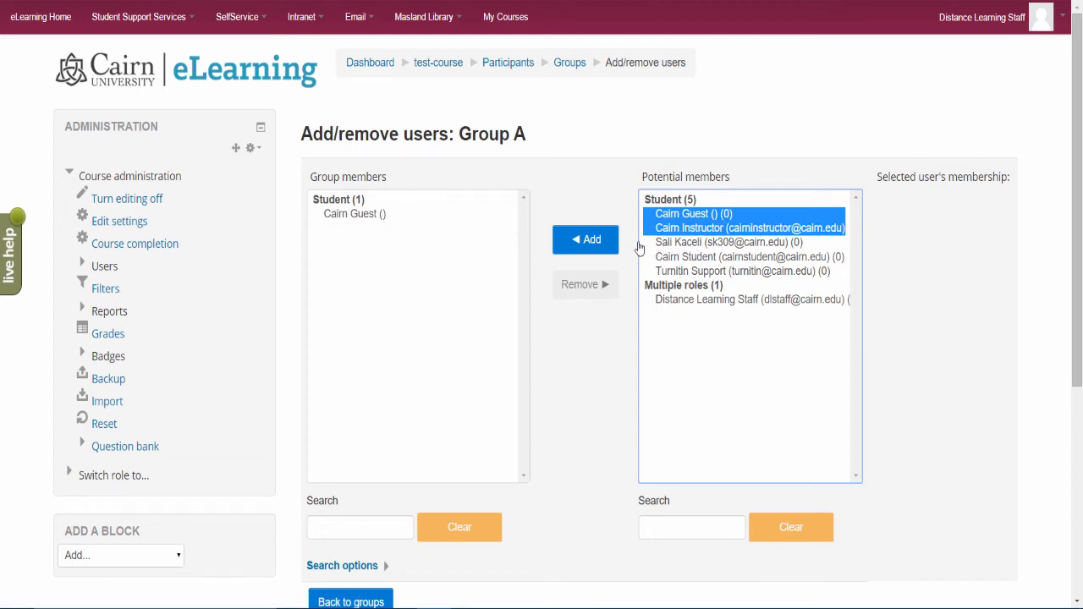
pyautogui.click(594, 249)
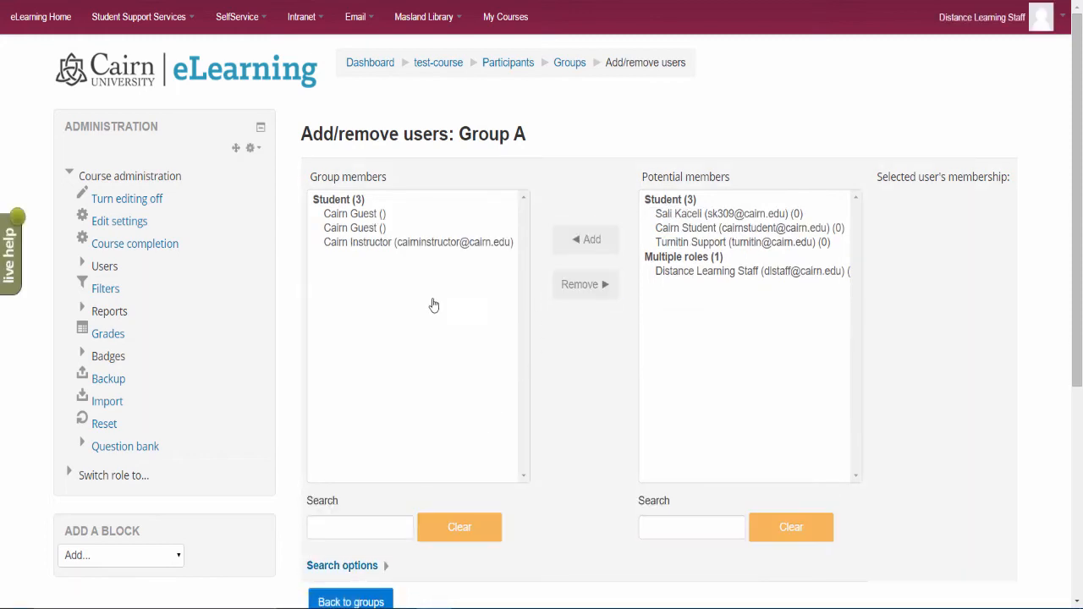
pyautogui.scroll(-3, 417, 304)
pyautogui.click(372, 485)
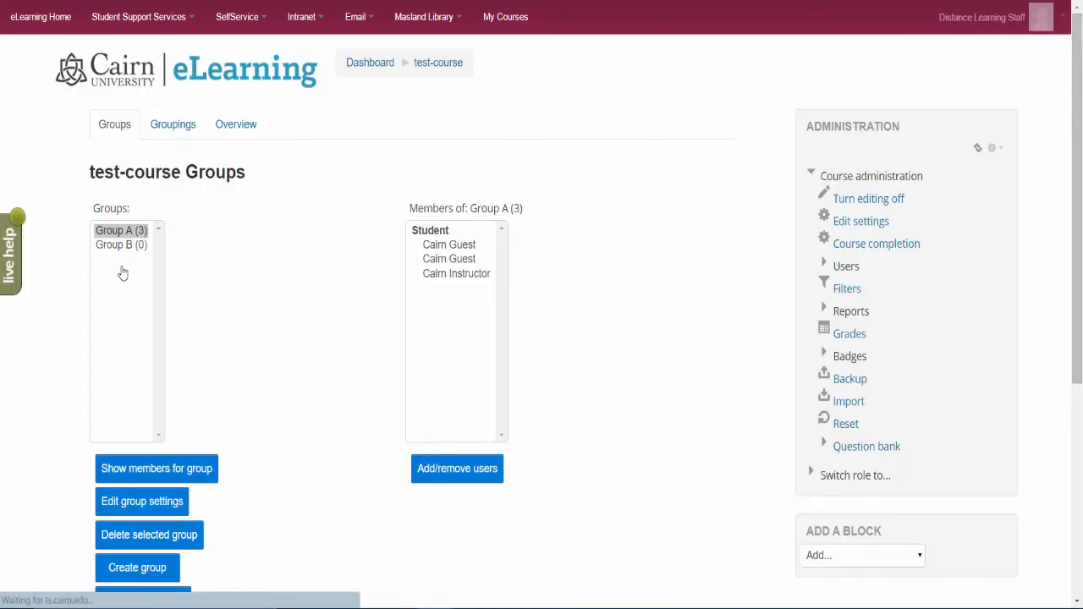
# Step: Add the four students from Cairn Instructor through Turnitin Support to Group B, and return to the groups overview
pyautogui.click(121, 245)
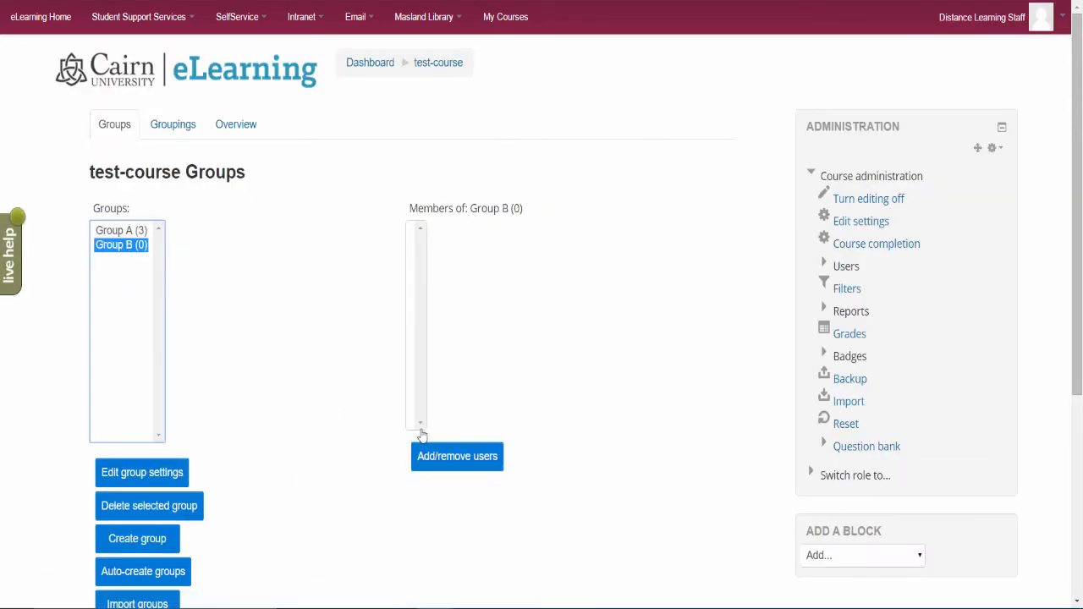
pyautogui.click(456, 460)
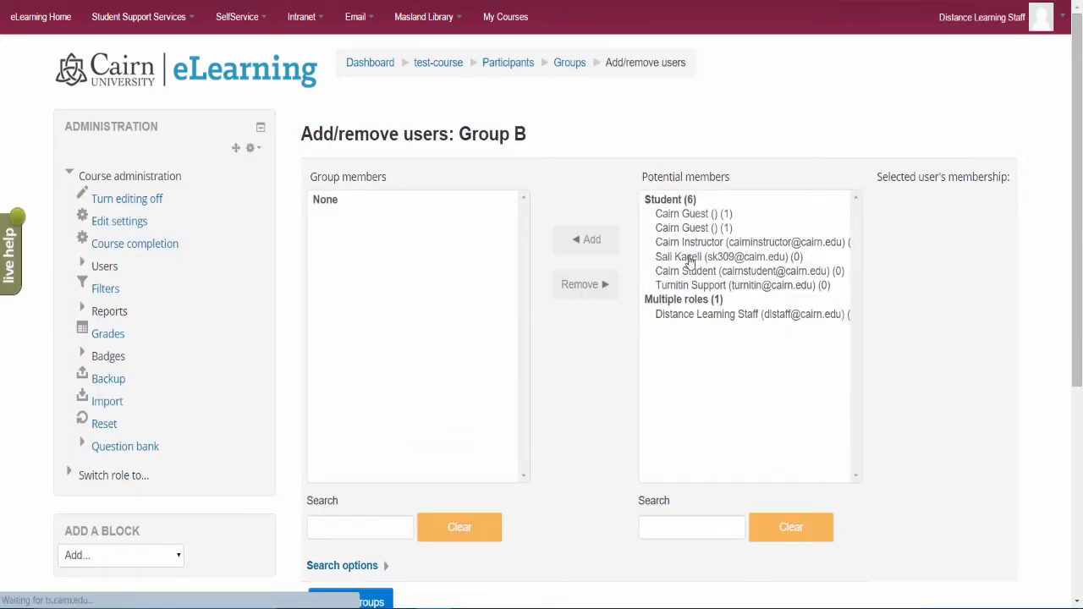
pyautogui.click(692, 257)
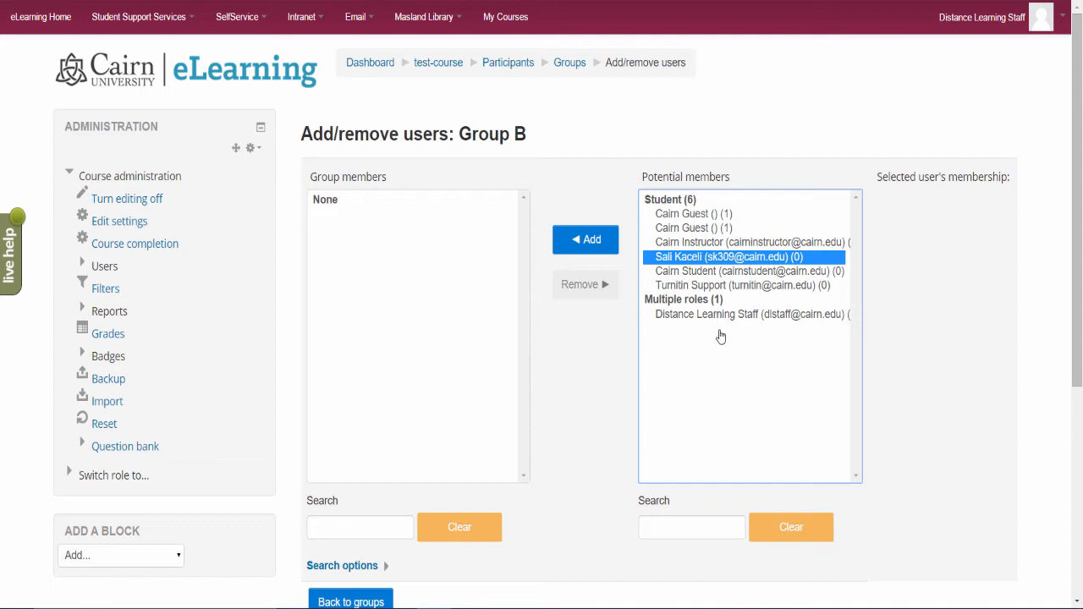
pyautogui.keyDown('shift'); pyautogui.click(701, 289); pyautogui.keyUp('shift')
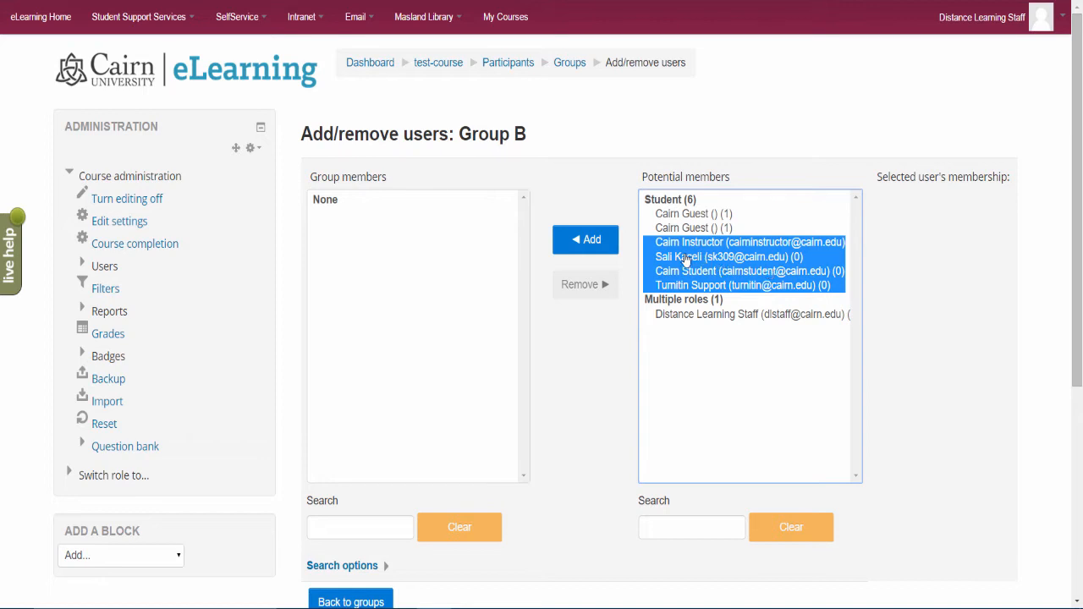
pyautogui.click(596, 246)
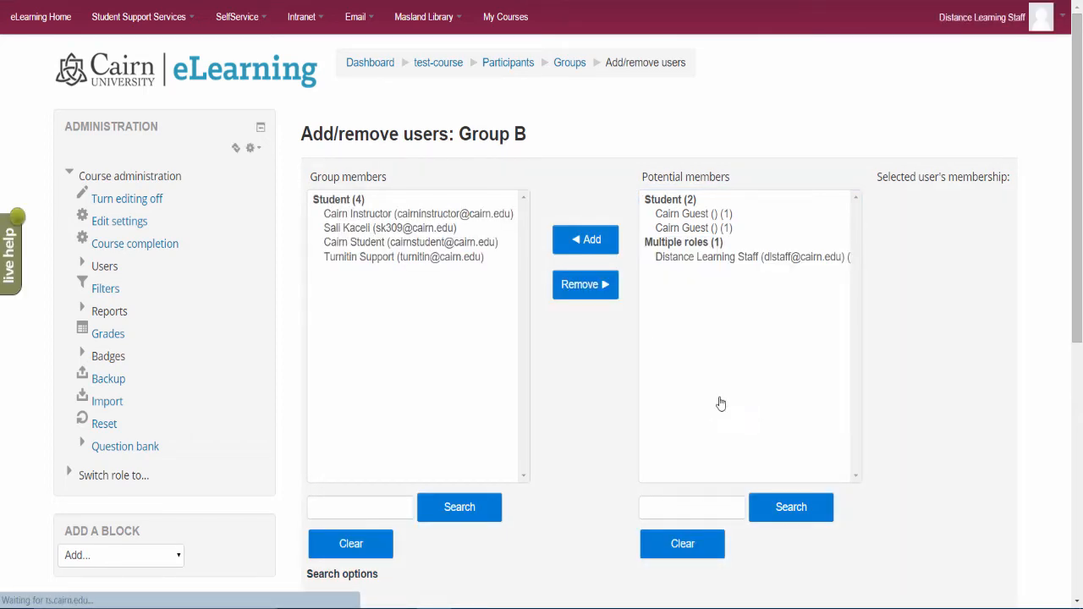
pyautogui.scroll(-3, 551, 426)
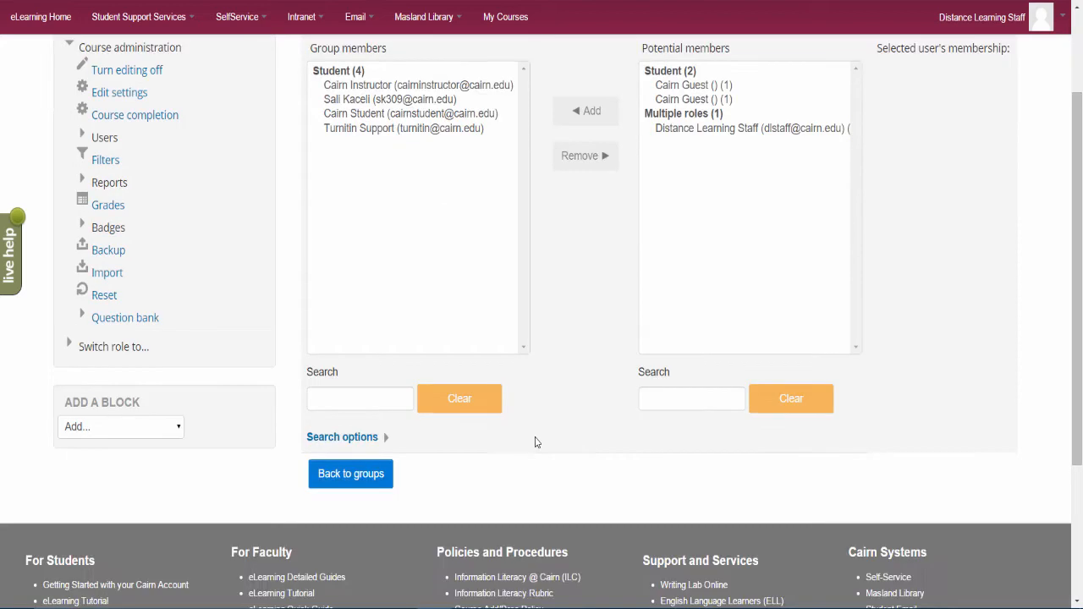
pyautogui.click(377, 487)
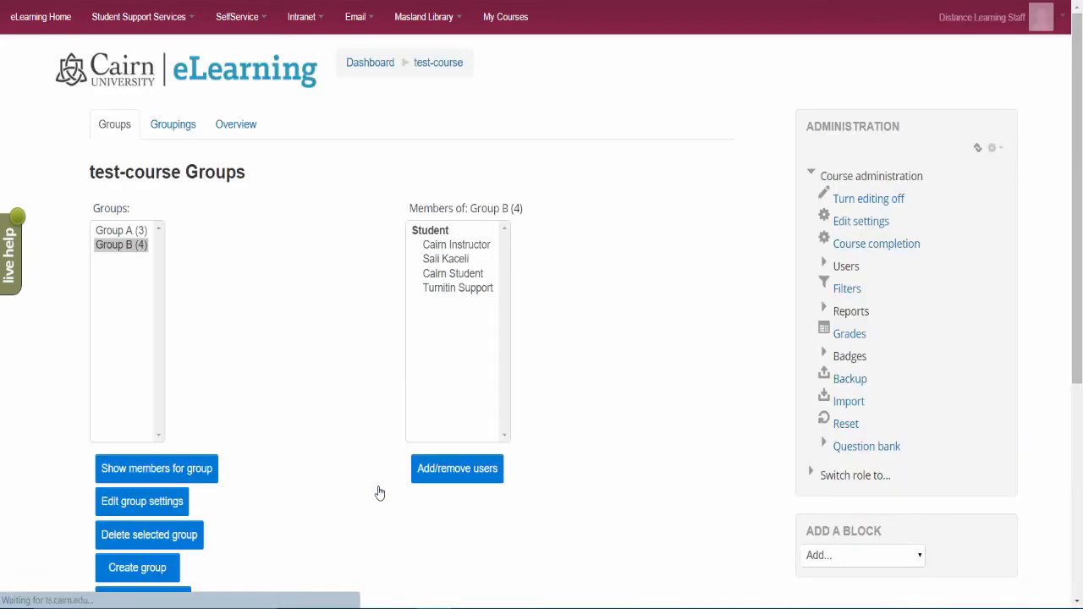
# Step: Review the member lists of Group A and Group B
pyautogui.click(128, 232)
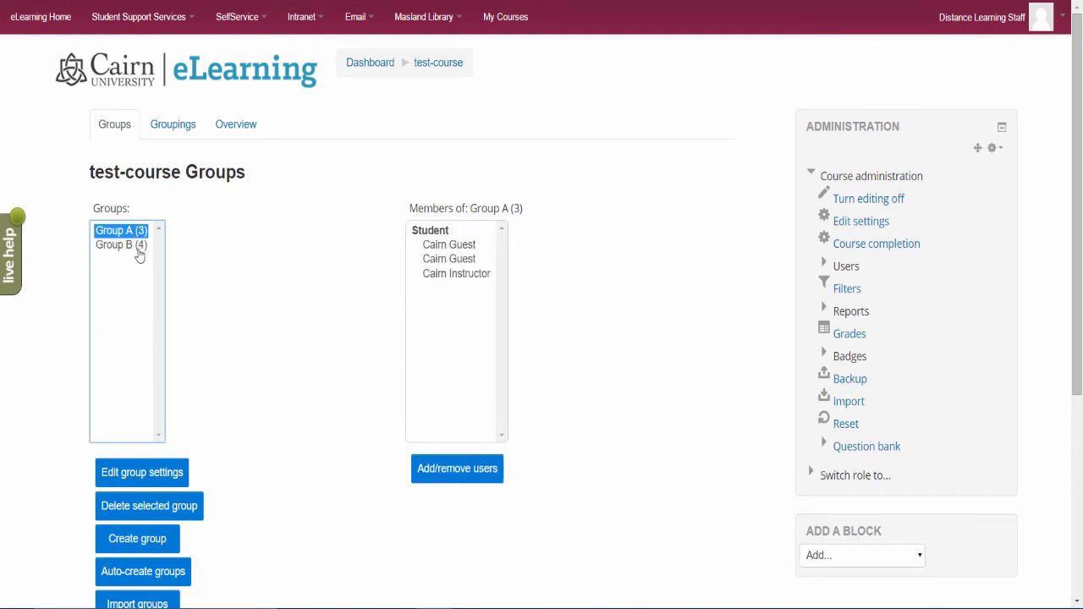
pyautogui.click(107, 245)
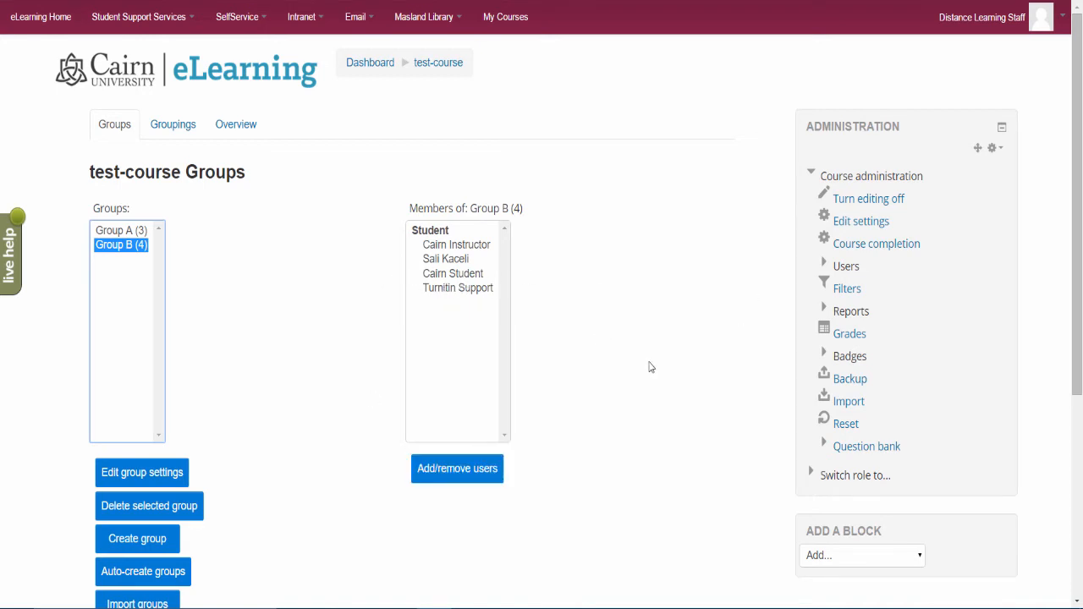
pyautogui.scroll(-1, 650, 367)
pyautogui.scroll(1, 687, 400)
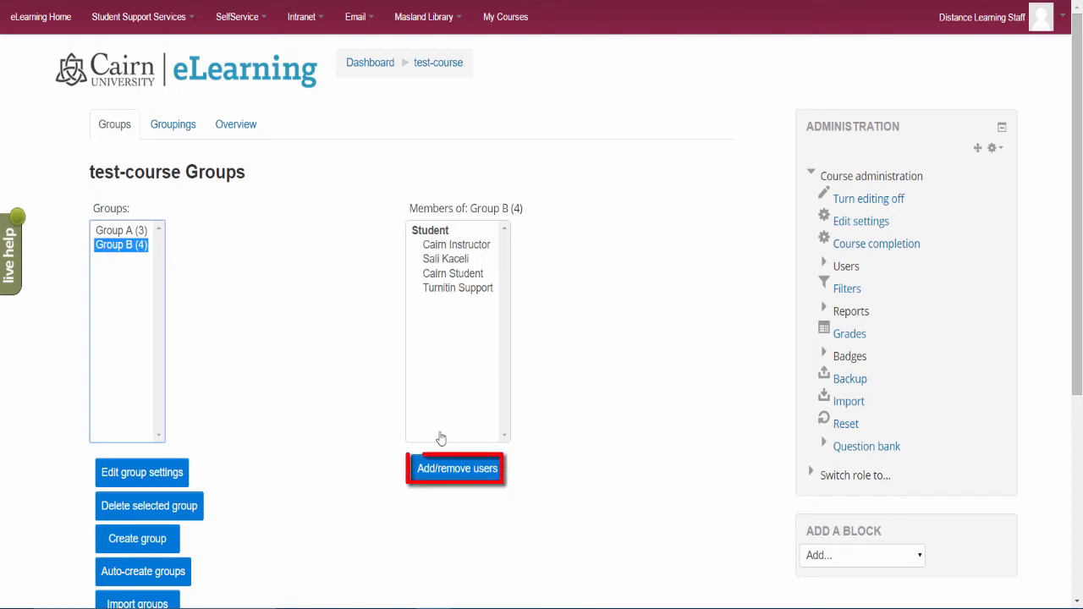
# Step: Open Group B's membership, select Cairn Student and the first Cairn Guest for inspection, and return to the groups overview without changes
pyautogui.click(451, 476)
pyautogui.click(451, 476)
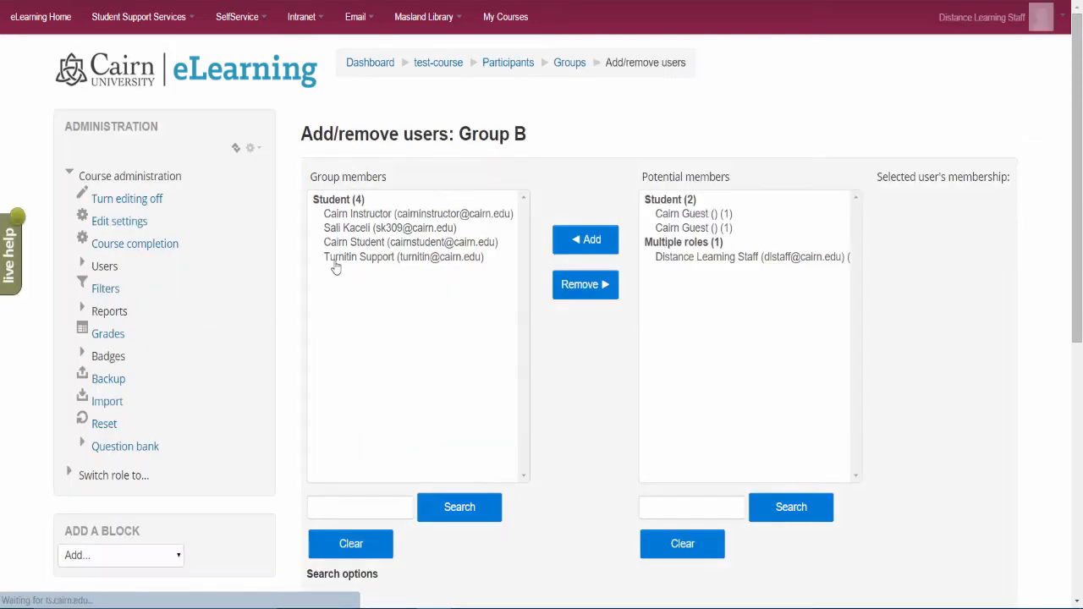
pyautogui.click(385, 244)
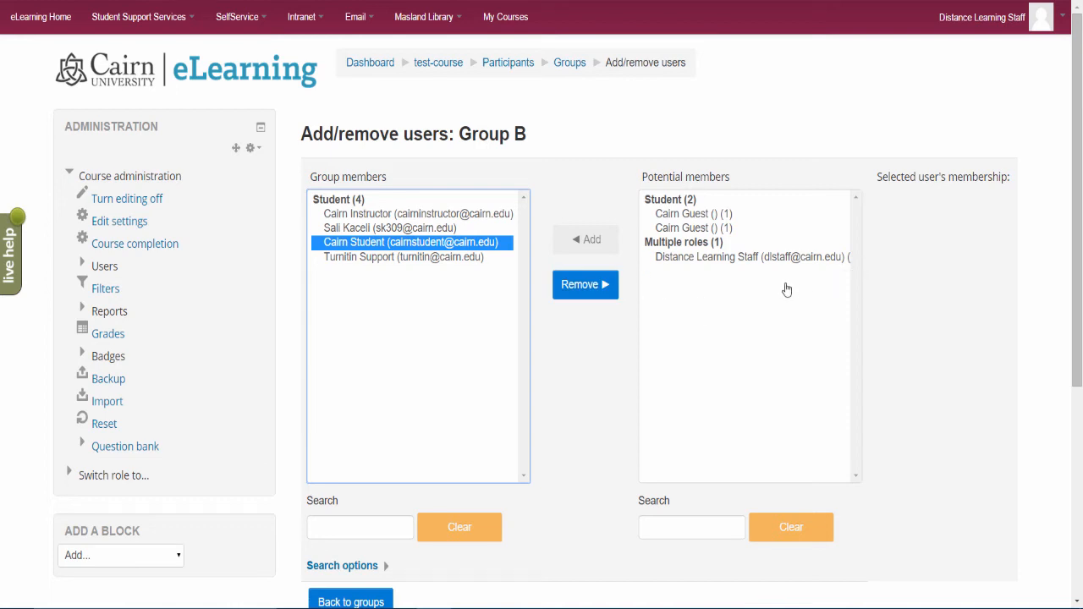
pyautogui.click(691, 216)
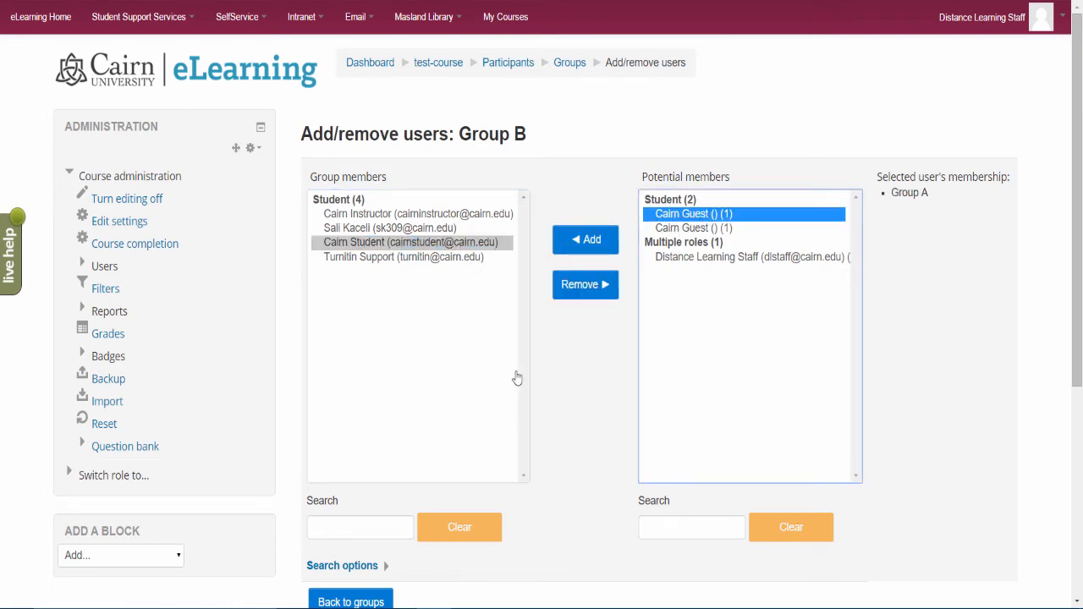
pyautogui.scroll(-2, 456, 508)
pyautogui.click(351, 473)
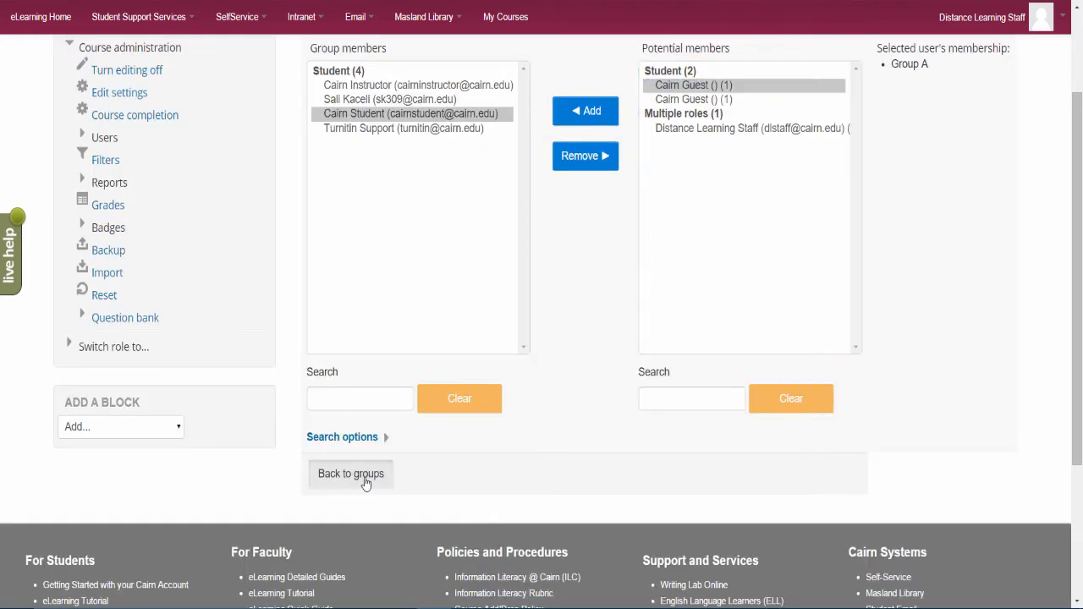
# Step: Return to the test-course page and open the settings of Assignment 1: Reflection Paper in Week 1
pyautogui.scroll(2, 418, 517)
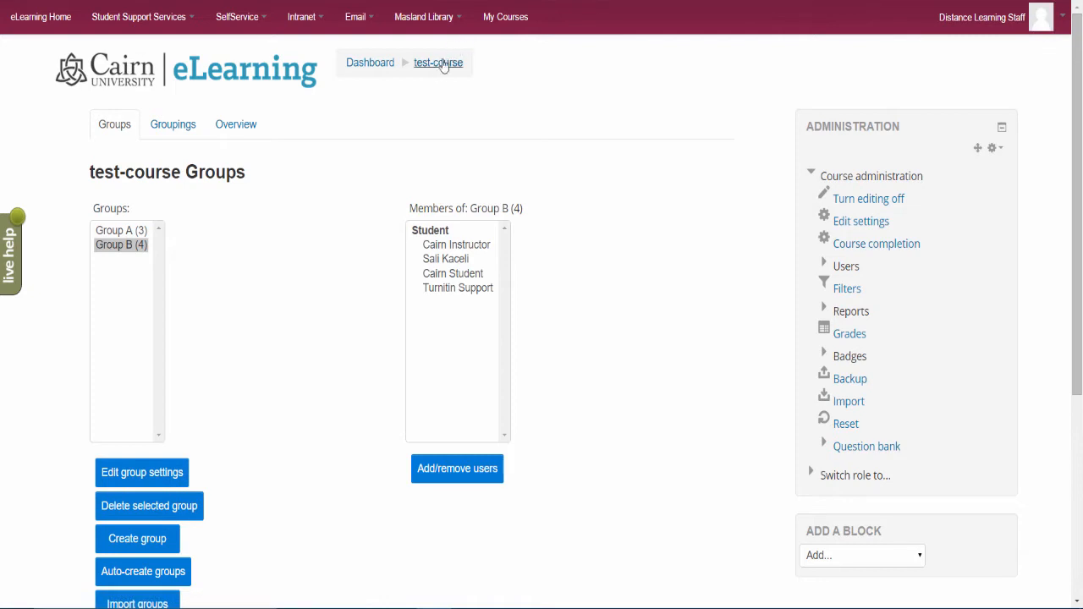
pyautogui.click(438, 64)
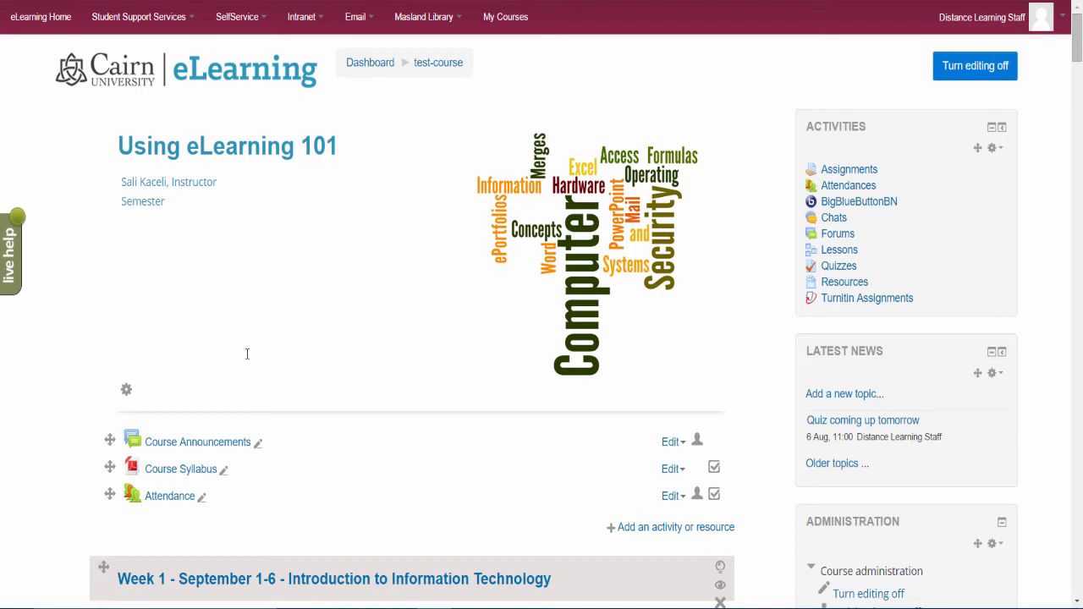
pyautogui.scroll(-7, 299, 334)
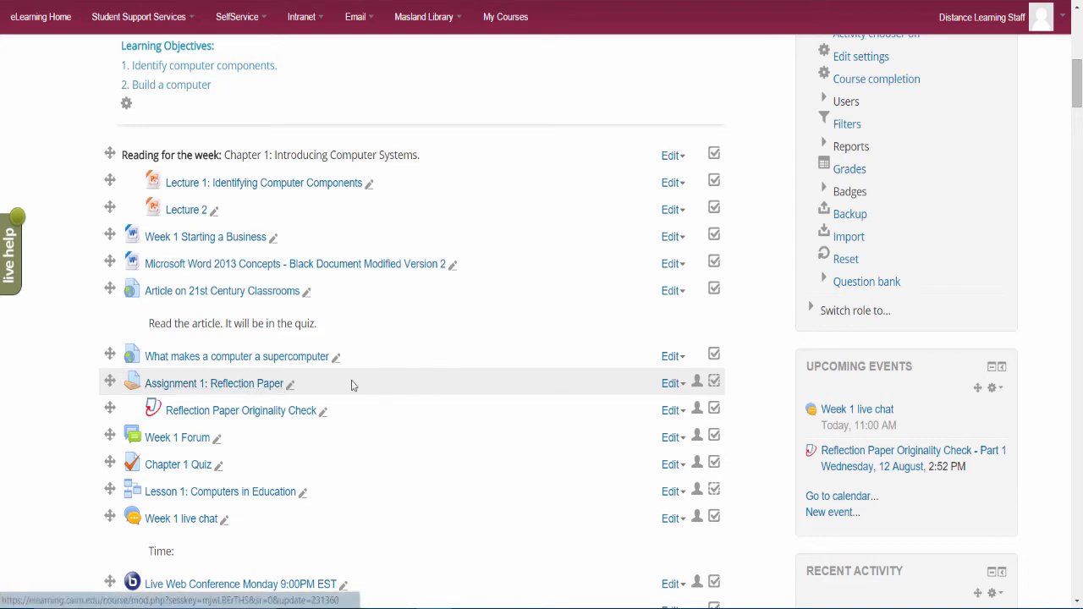
pyautogui.click(671, 384)
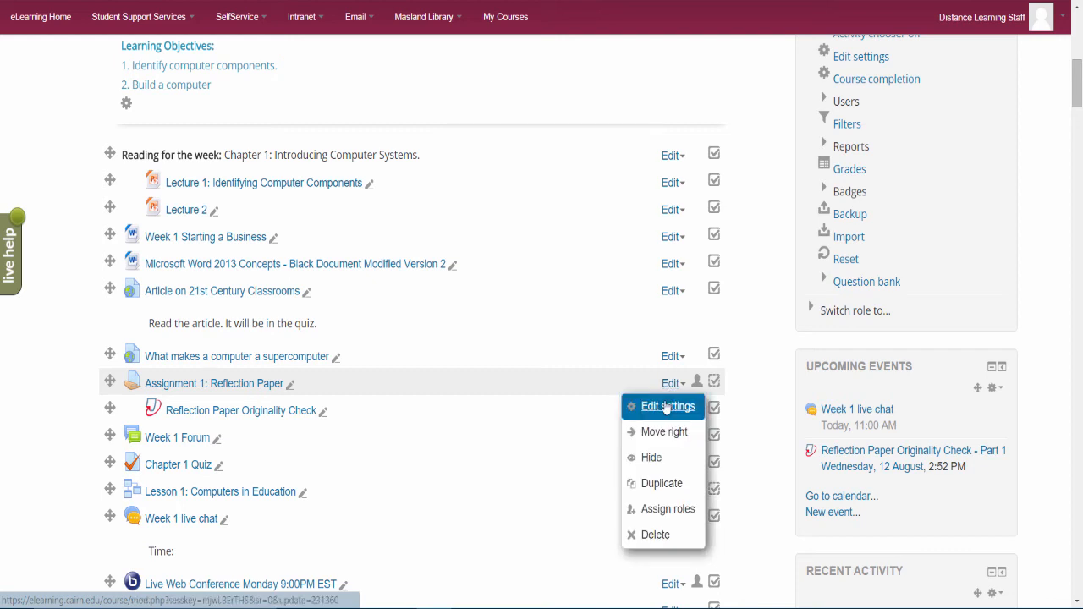
pyautogui.click(254, 385)
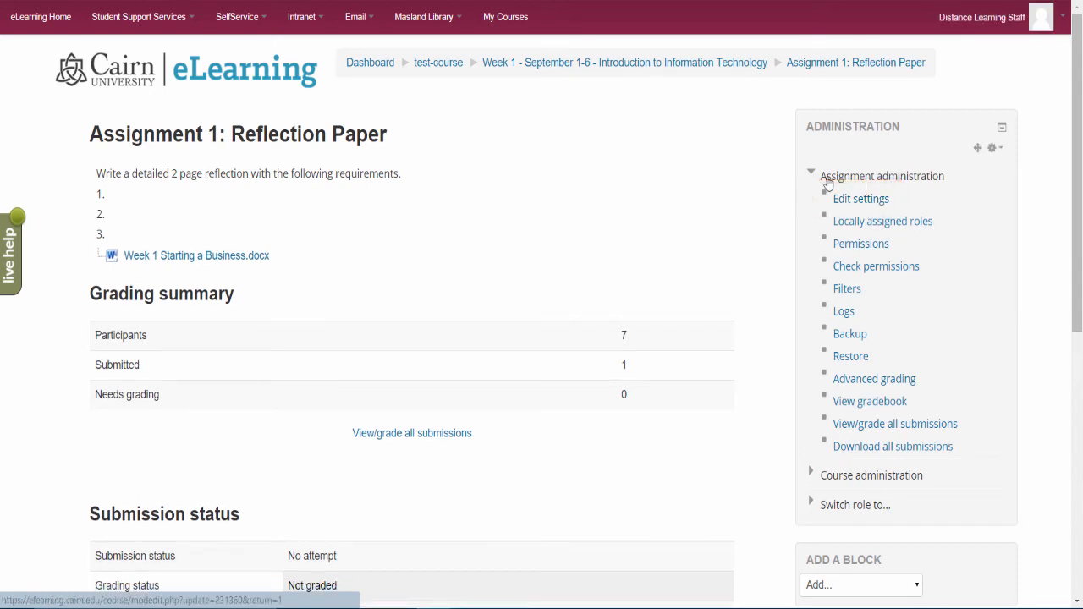
pyautogui.click(852, 201)
pyautogui.click(852, 203)
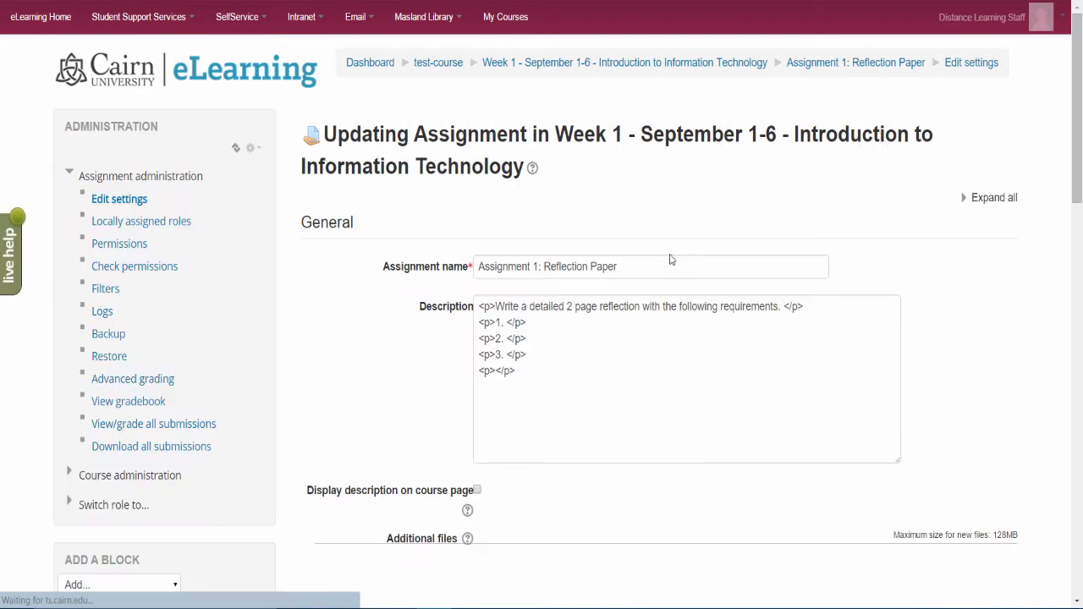
# Step: Set the assignment's group mode to Separate groups in the common module settings, and save and display the assignment
pyautogui.scroll(-5, 334, 372)
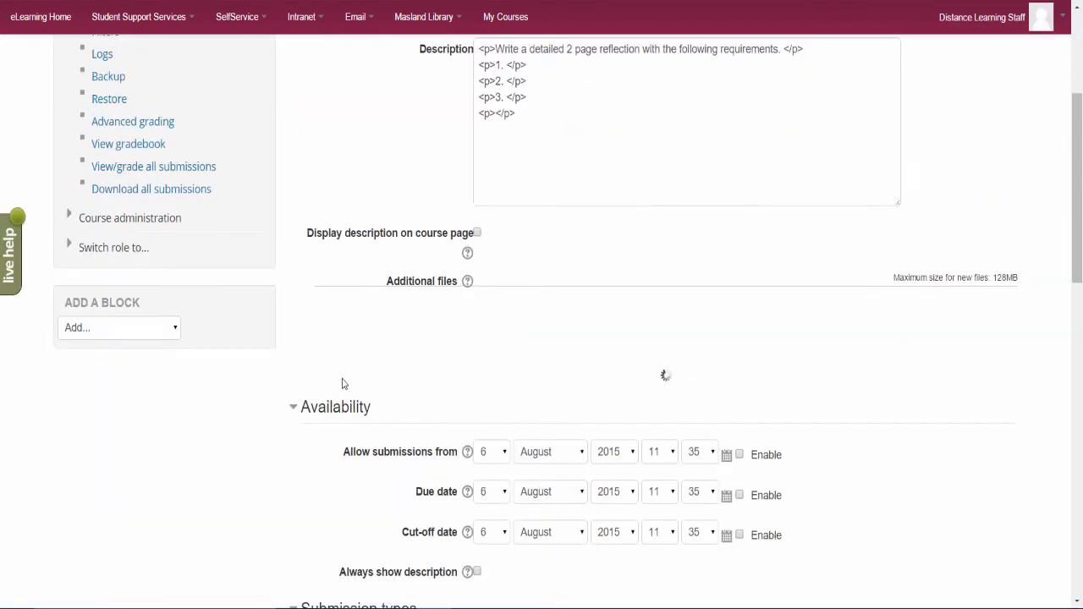
pyautogui.scroll(-5, 364, 396)
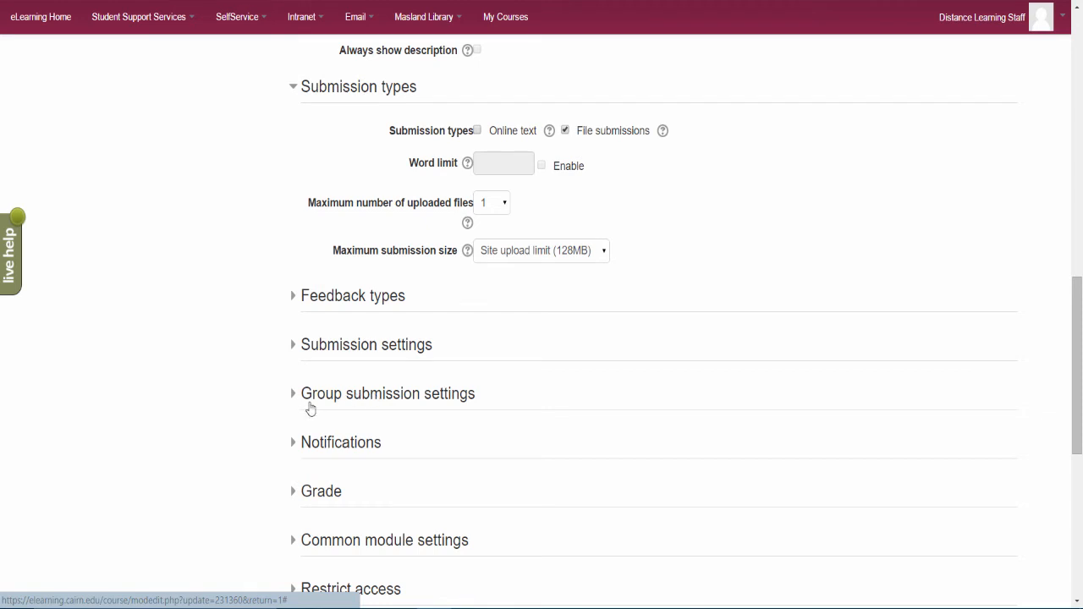
pyautogui.scroll(-2, 309, 409)
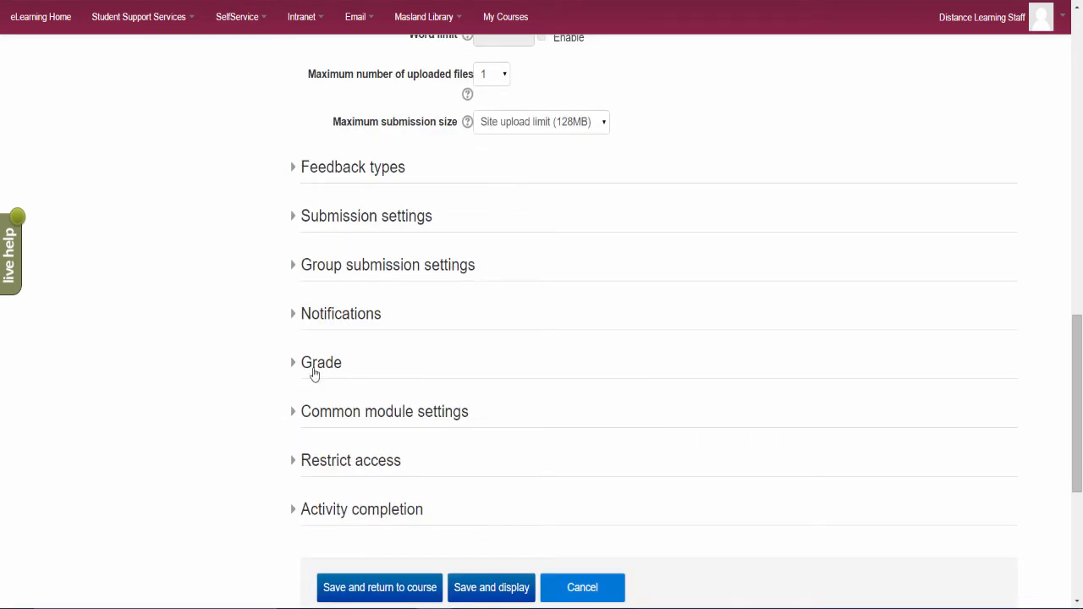
pyautogui.click(313, 369)
pyautogui.scroll(-3, 278, 397)
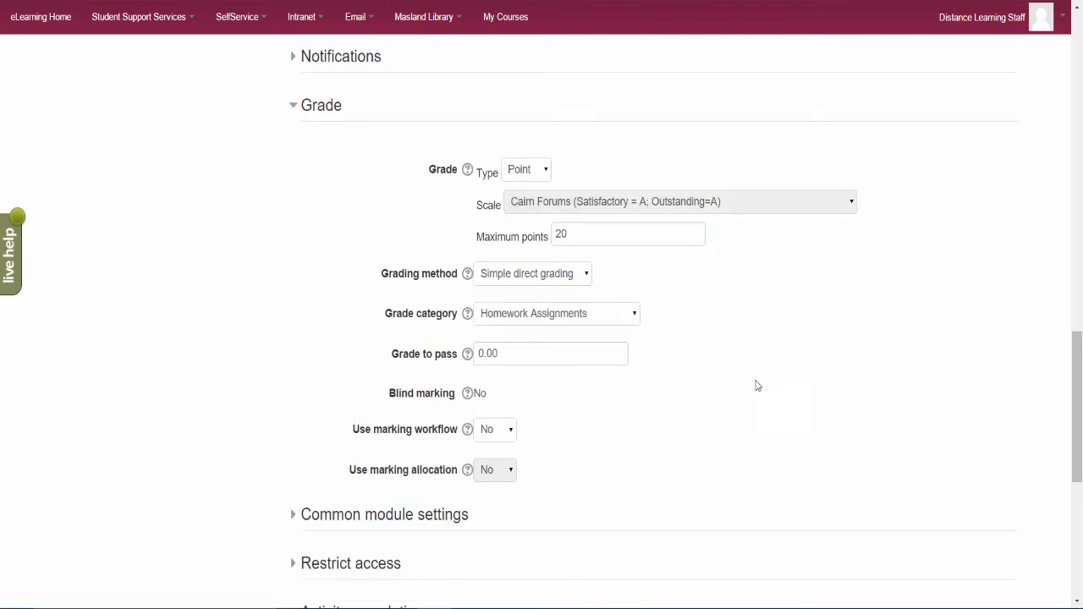
pyautogui.click(295, 523)
pyautogui.scroll(-2, 547, 423)
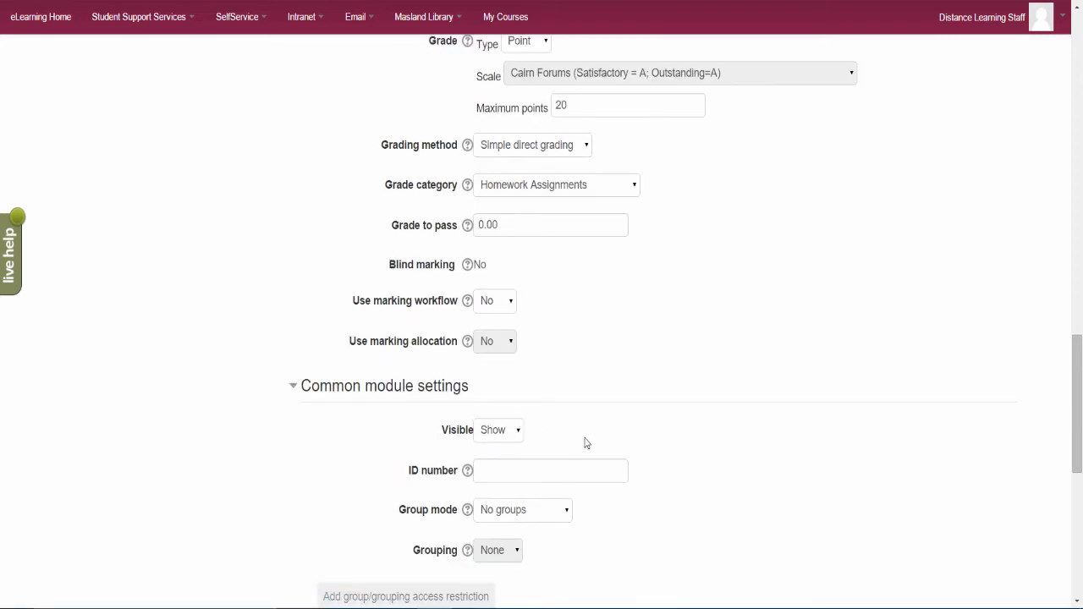
pyautogui.click(566, 514)
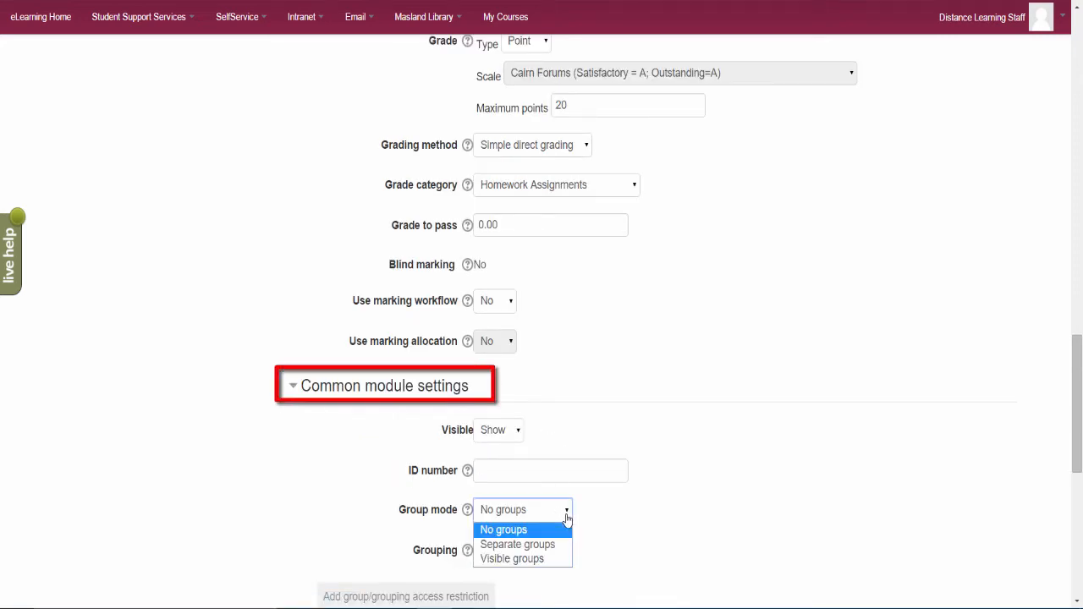
pyautogui.click(535, 544)
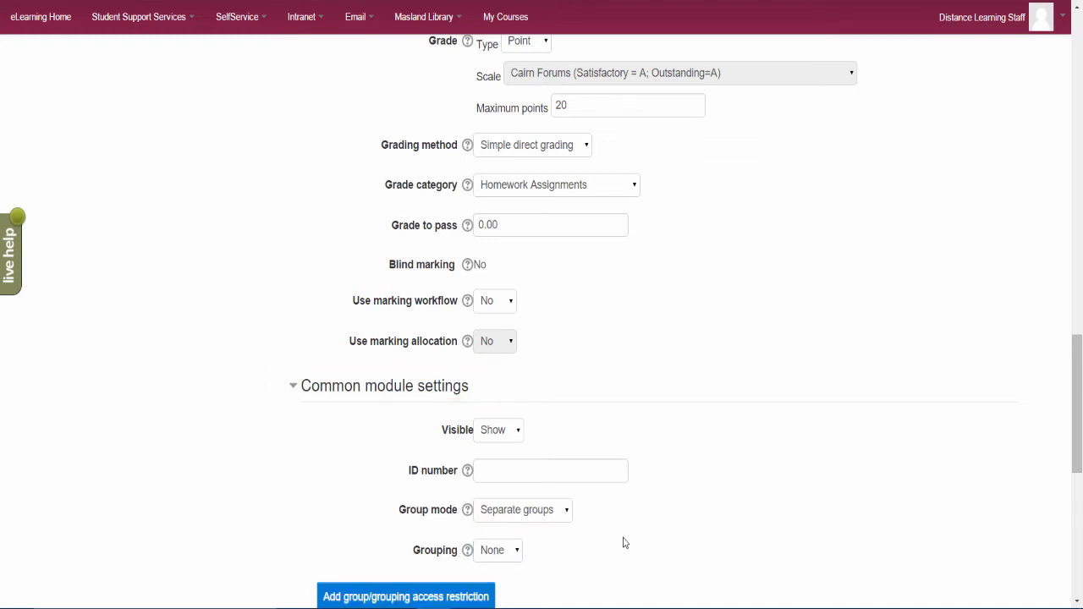
pyautogui.scroll(-1, 597, 548)
pyautogui.scroll(-1, 598, 548)
pyautogui.scroll(-1, 511, 520)
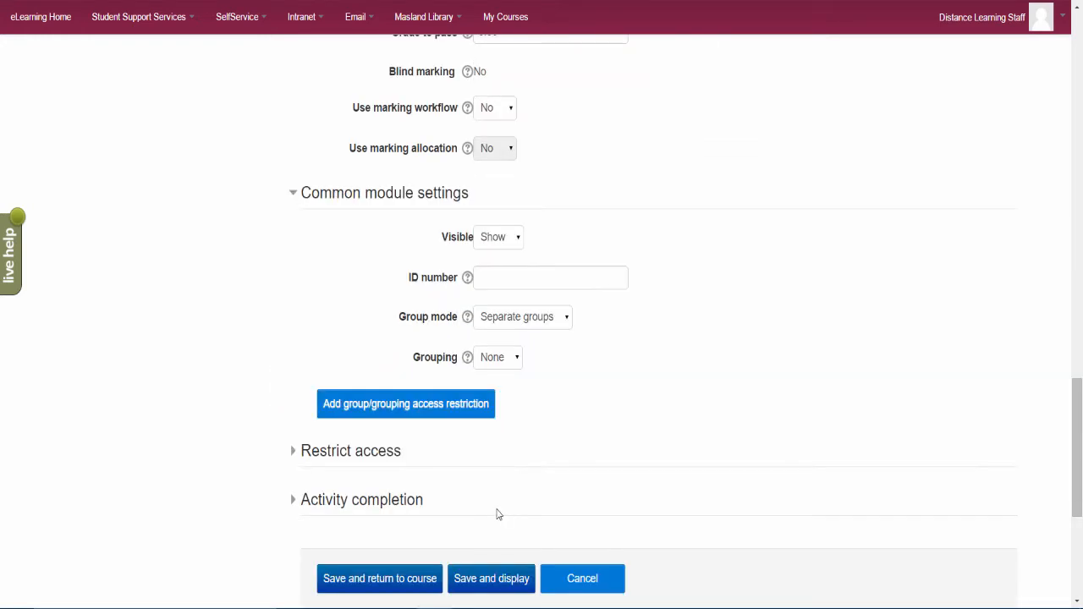
pyautogui.click(525, 590)
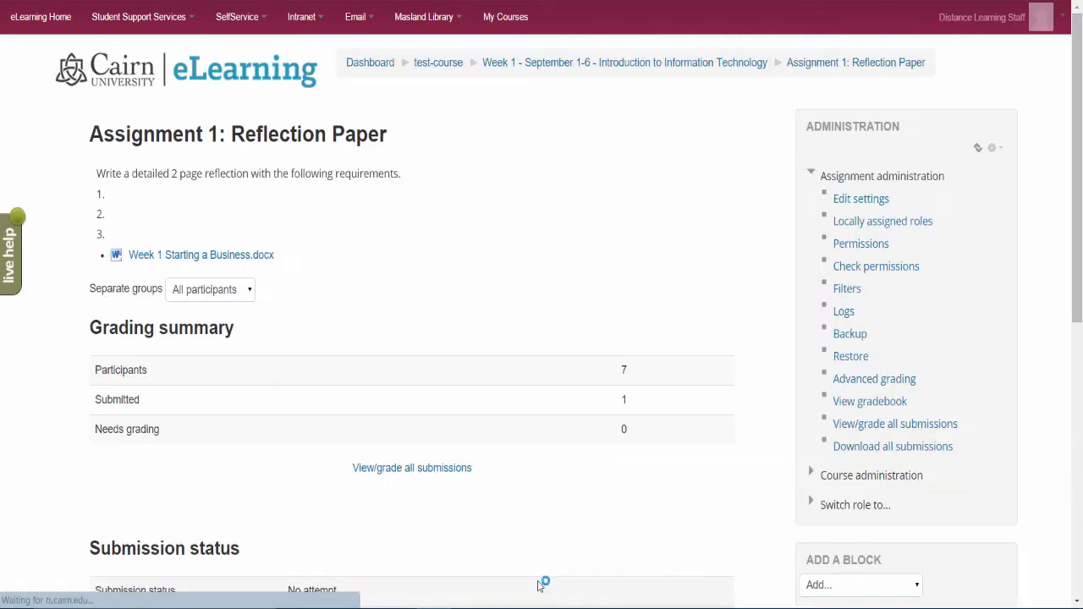
# Step: Reopen the settings of Assignment 1: Reflection Paper and expand its group submission settings
pyautogui.click(842, 200)
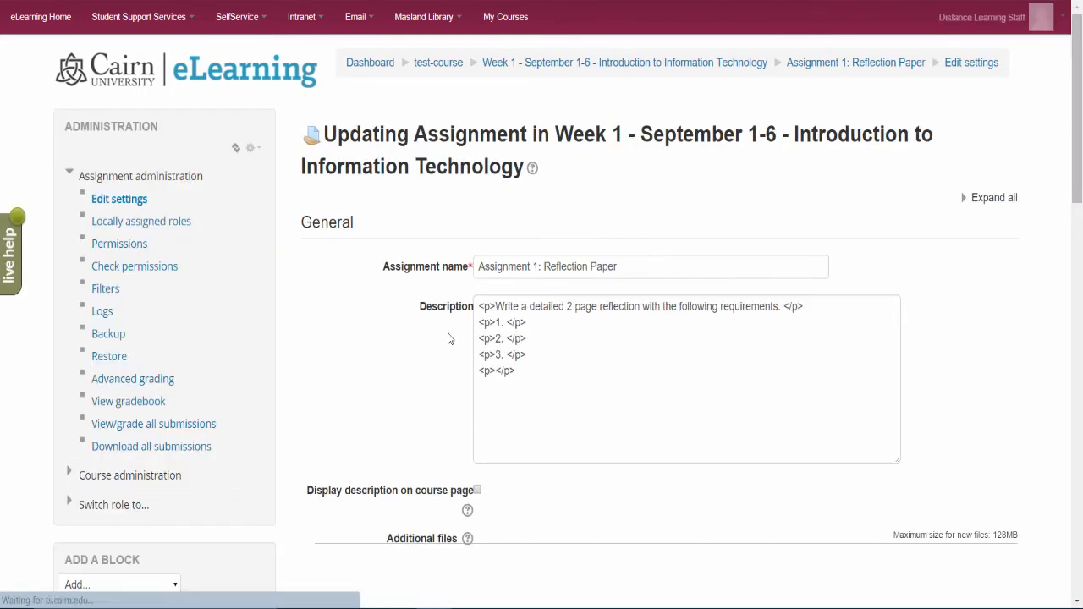
pyautogui.scroll(-4, 448, 347)
pyautogui.scroll(-6, 398, 378)
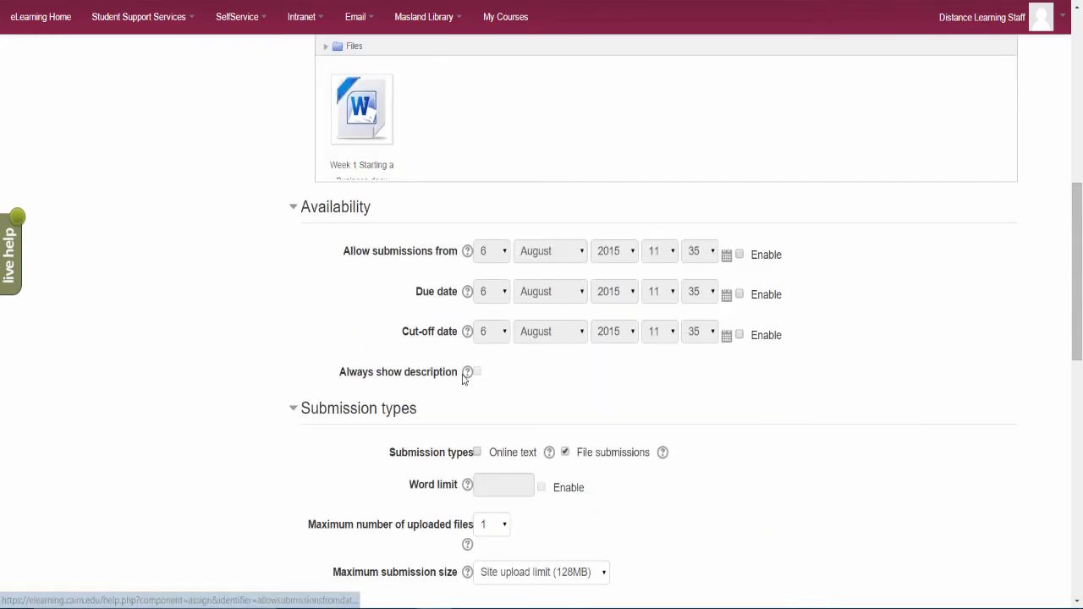
pyautogui.scroll(-3, 381, 431)
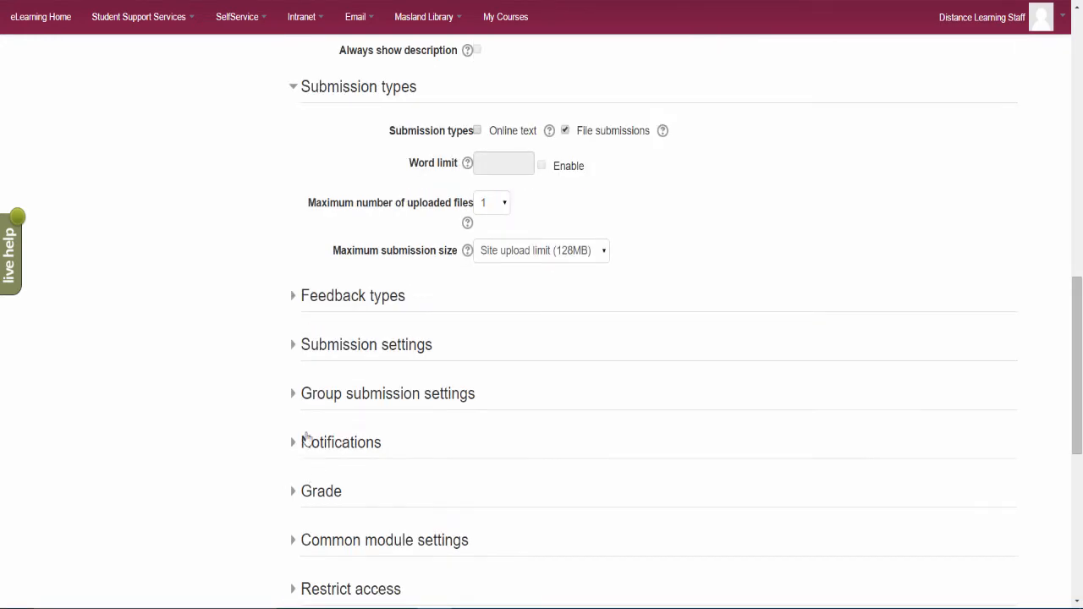
pyautogui.click(296, 396)
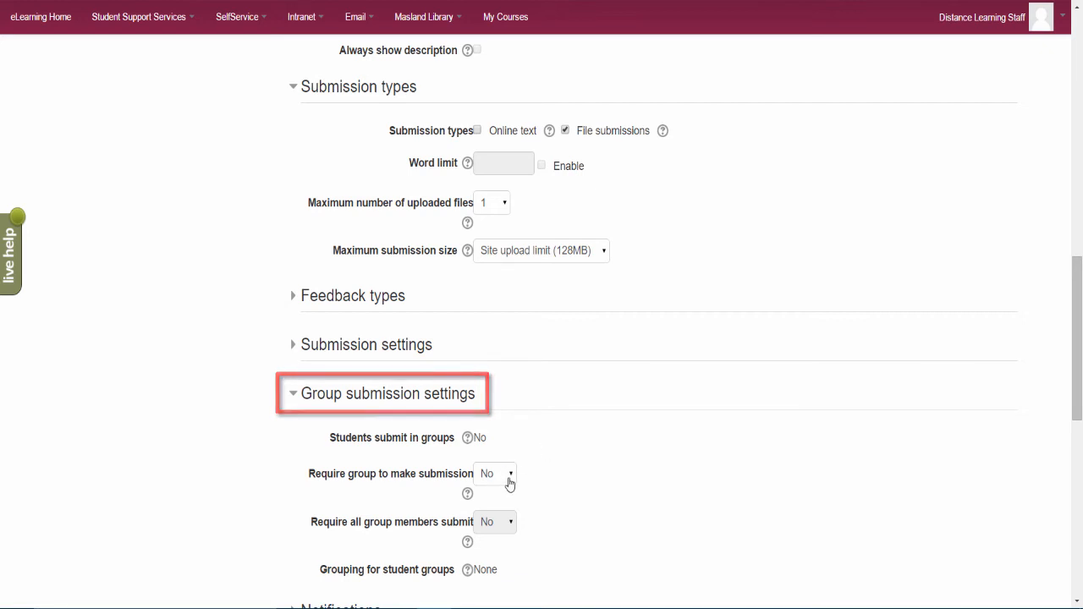
# Step: Read the help for Require group to make submission, and save and display the assignment without changing the option
pyautogui.click(467, 495)
pyautogui.scroll(-1, 777, 405)
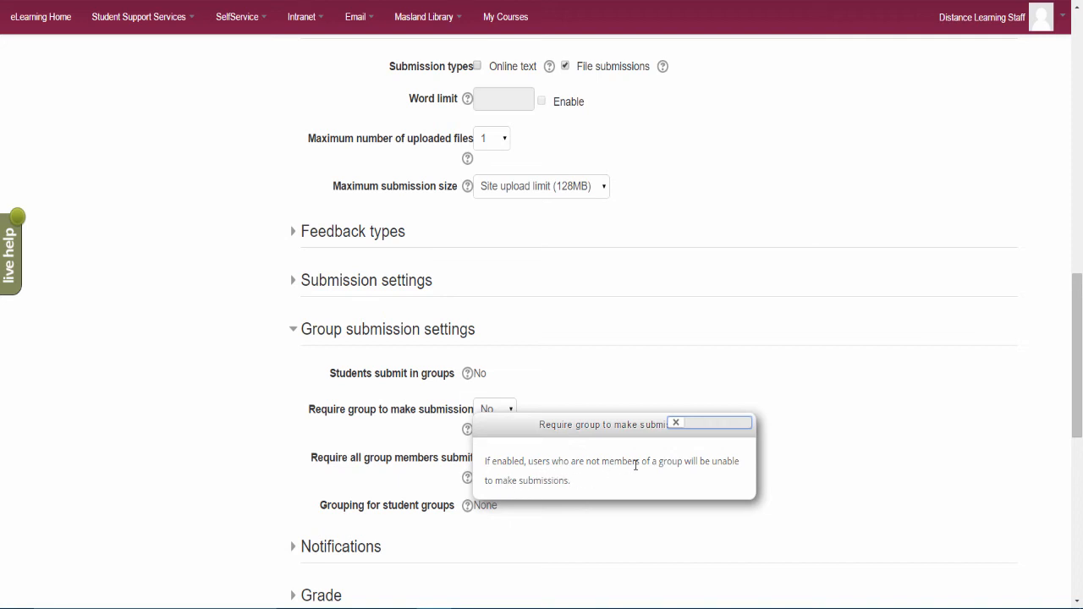
pyautogui.click(890, 451)
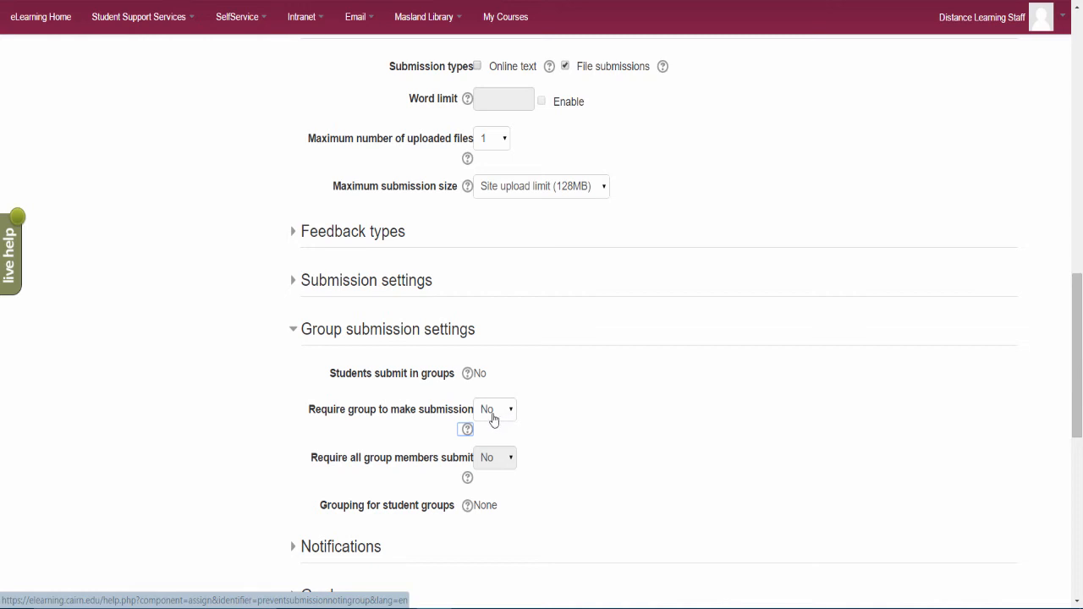
pyautogui.click(681, 452)
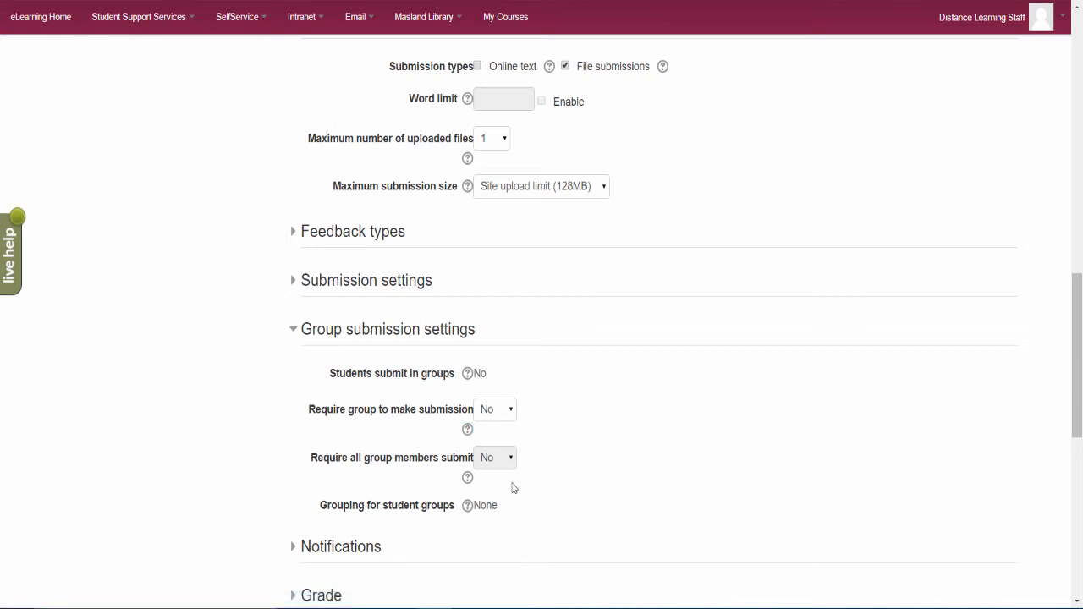
pyautogui.scroll(-5, 676, 430)
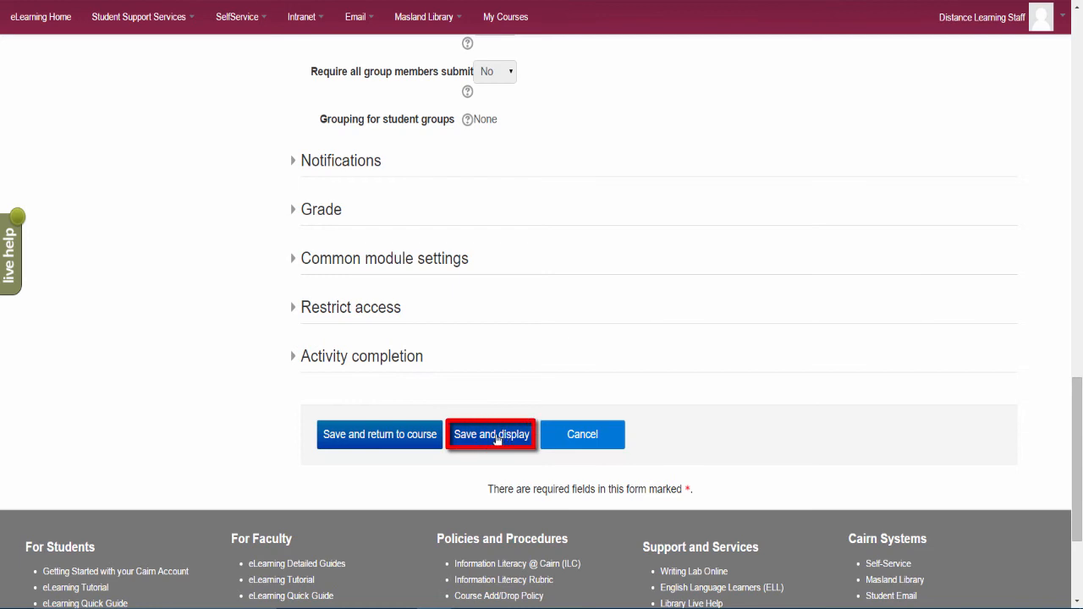
pyautogui.click(492, 437)
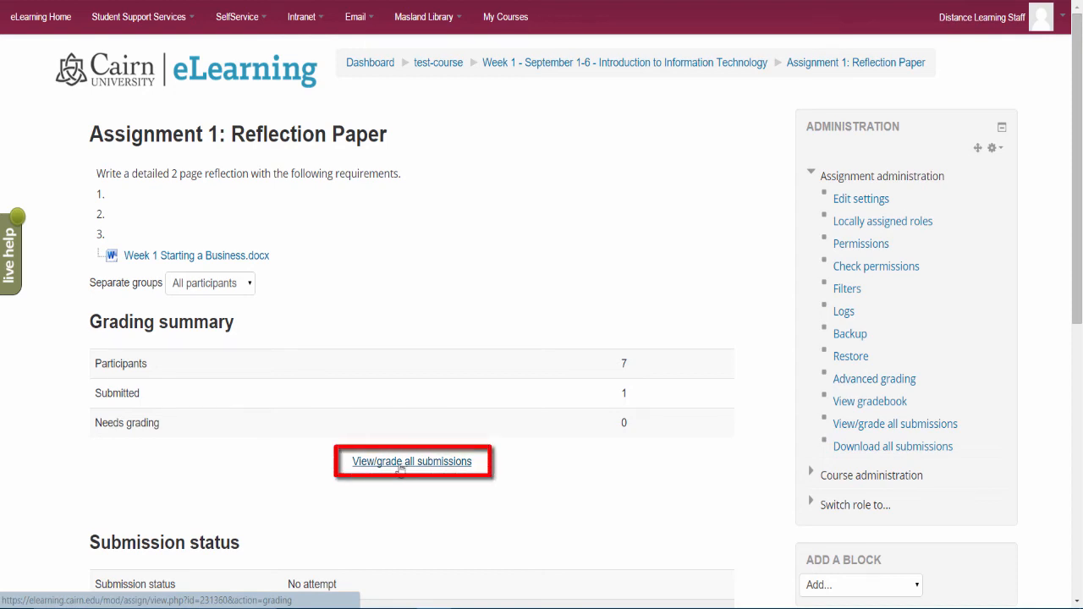
# Step: Open the submission already marked as graded from the full submissions list and review its grade, feedback comments, feedback files and notification option
pyautogui.click(399, 466)
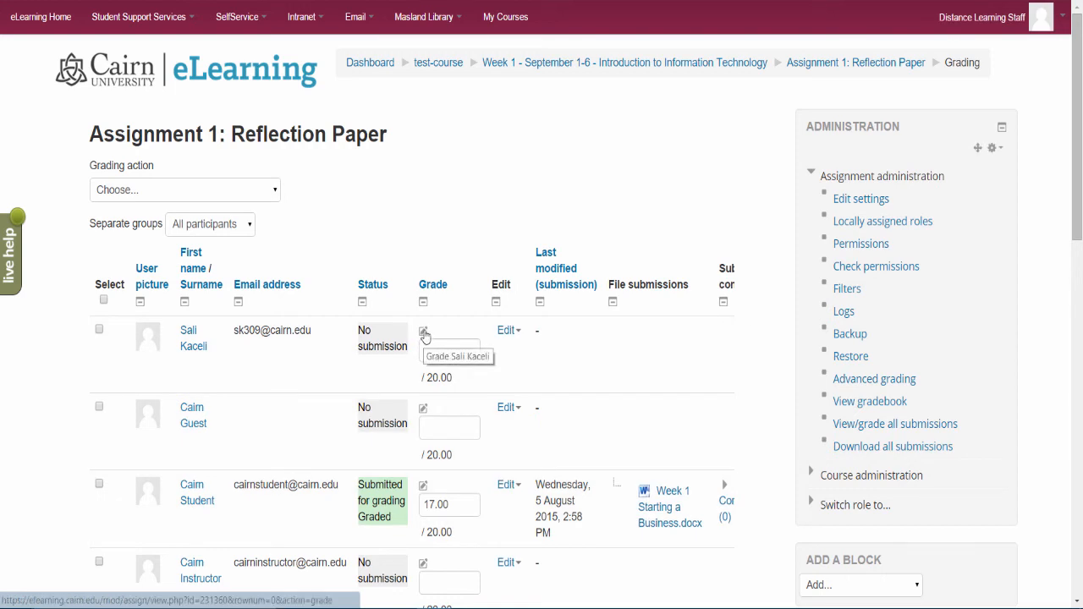
pyautogui.click(424, 489)
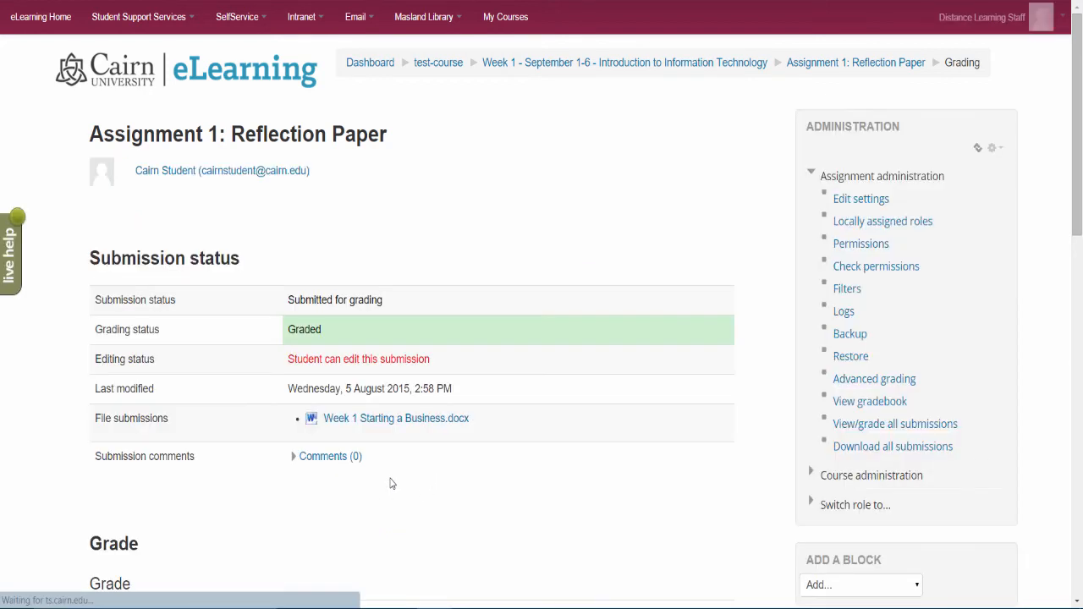
pyautogui.scroll(-2, 364, 423)
pyautogui.scroll(-4, 360, 415)
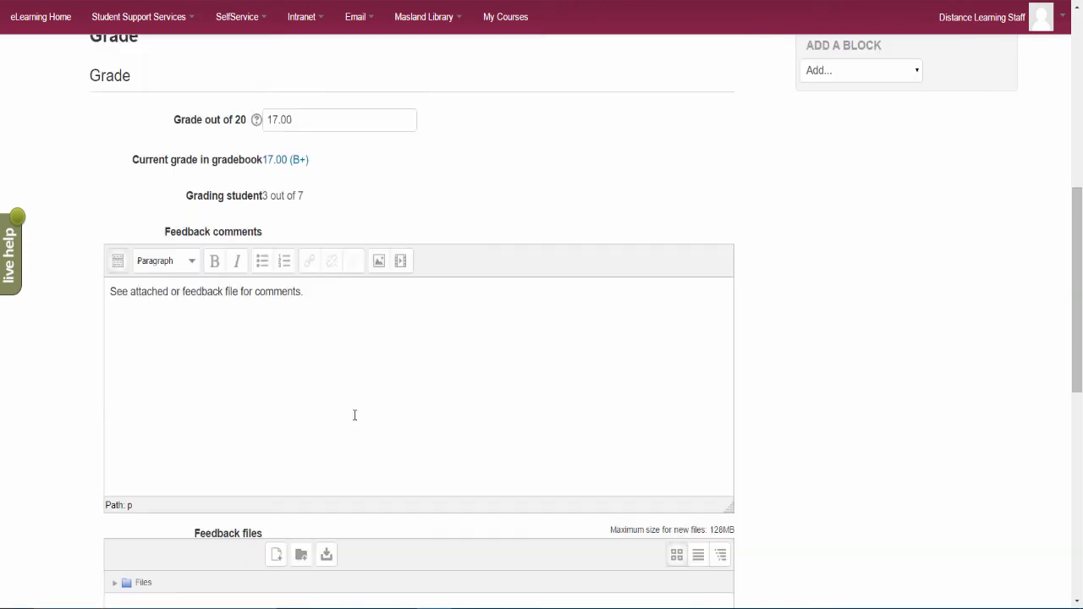
pyautogui.scroll(-4, 354, 415)
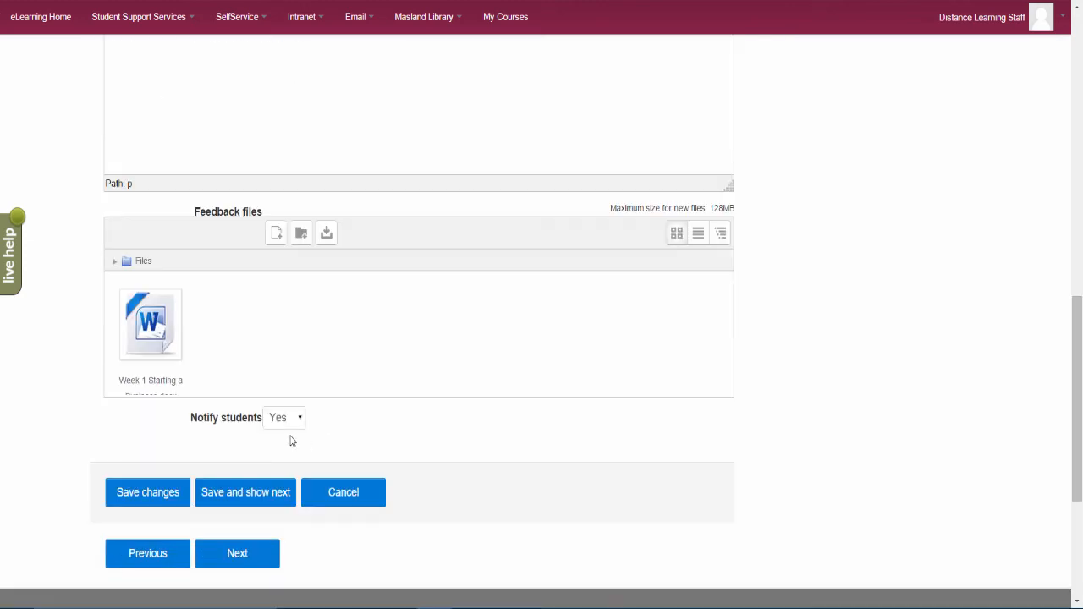
pyautogui.scroll(-1, 513, 436)
# Step: Review the assignment's group submission settings, and save and return to the course page
pyautogui.scroll(4, 508, 444)
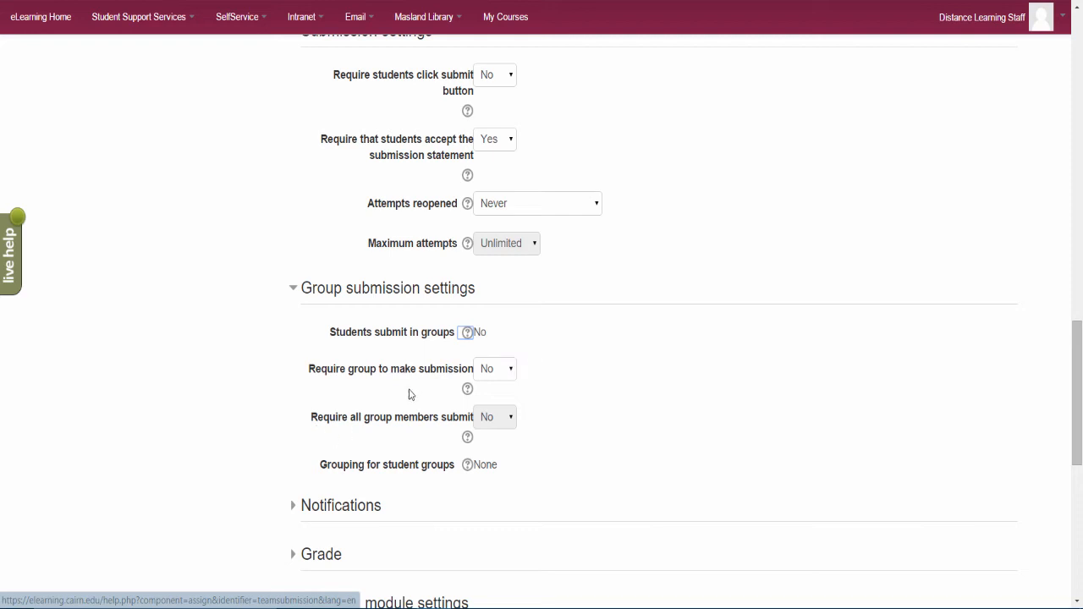
pyautogui.scroll(-4, 435, 403)
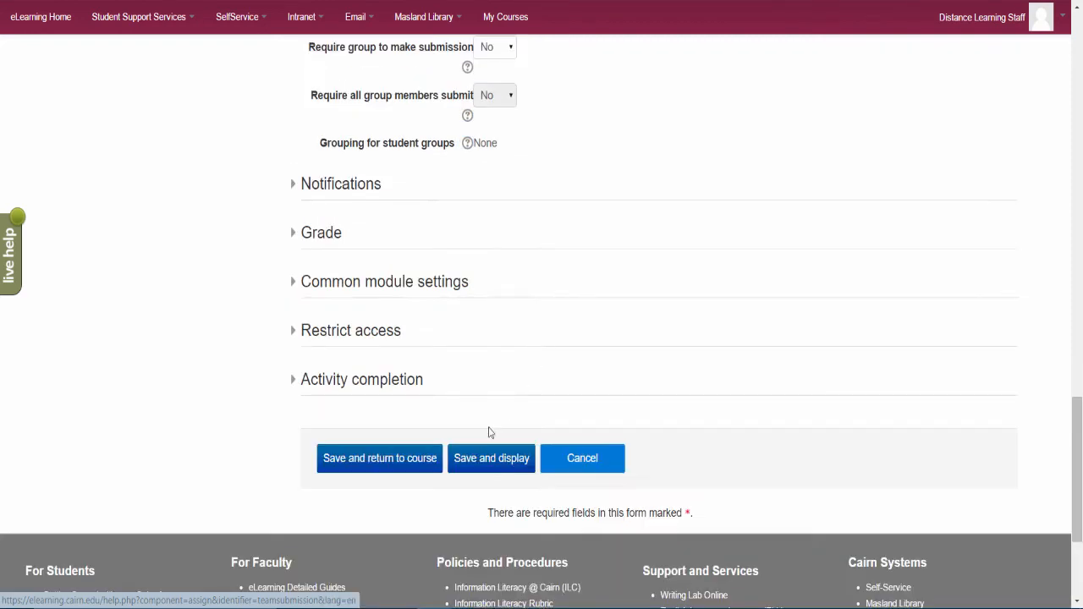
pyautogui.click(415, 465)
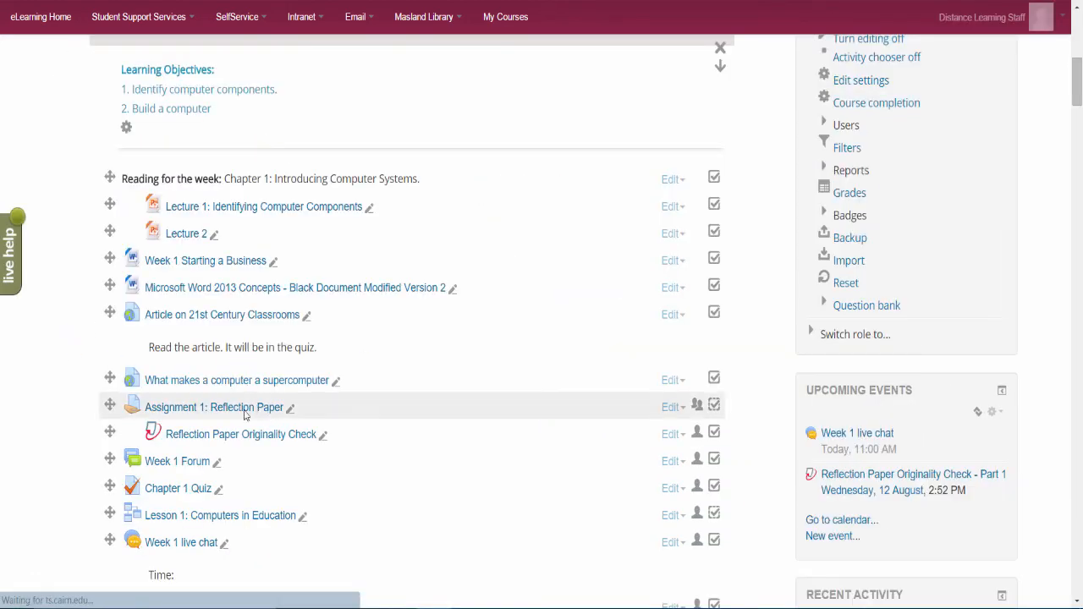
# Step: Start adding a new Assignment activity to the Week 1 section
pyautogui.scroll(-4, 244, 413)
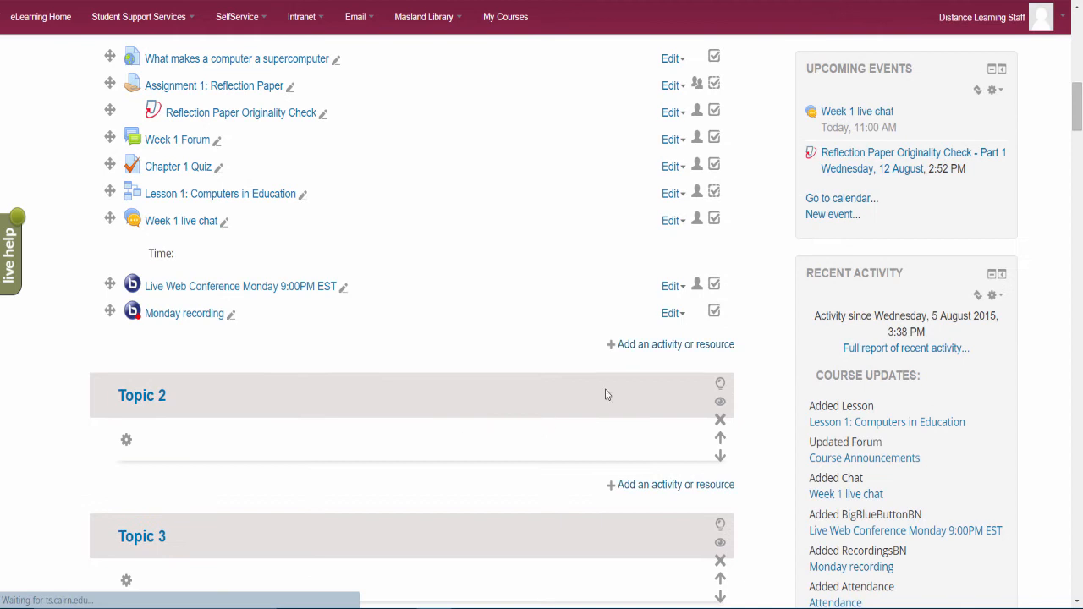
pyautogui.click(668, 347)
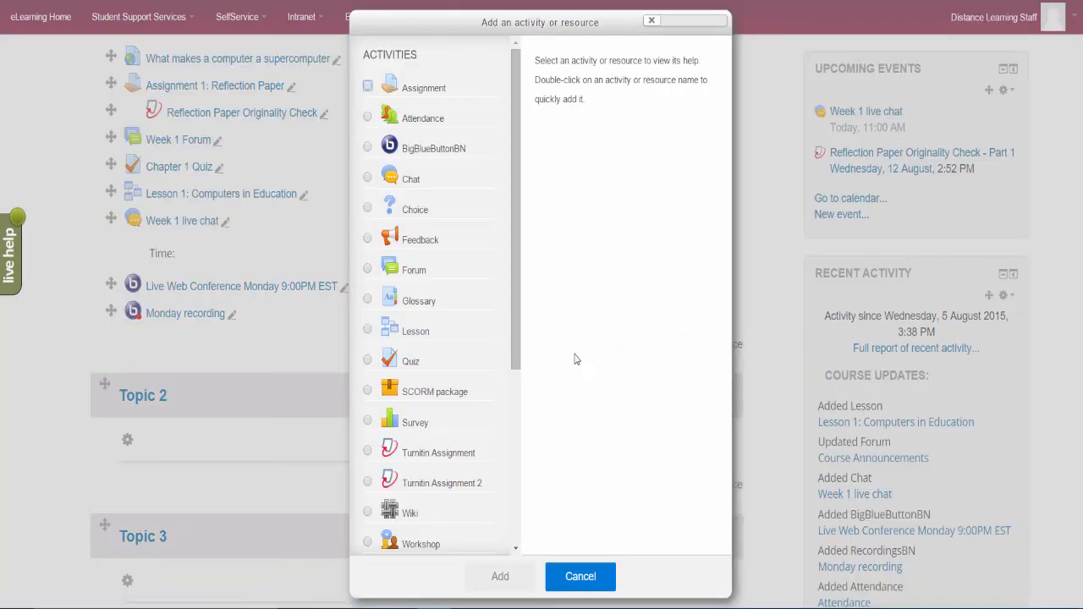
pyautogui.click(444, 100)
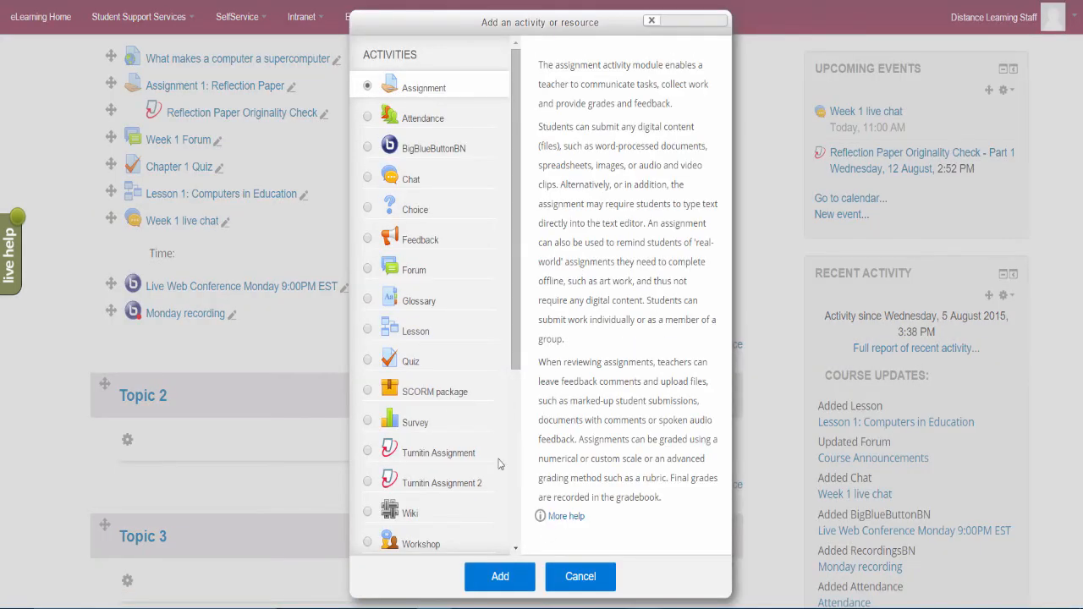
pyautogui.click(498, 575)
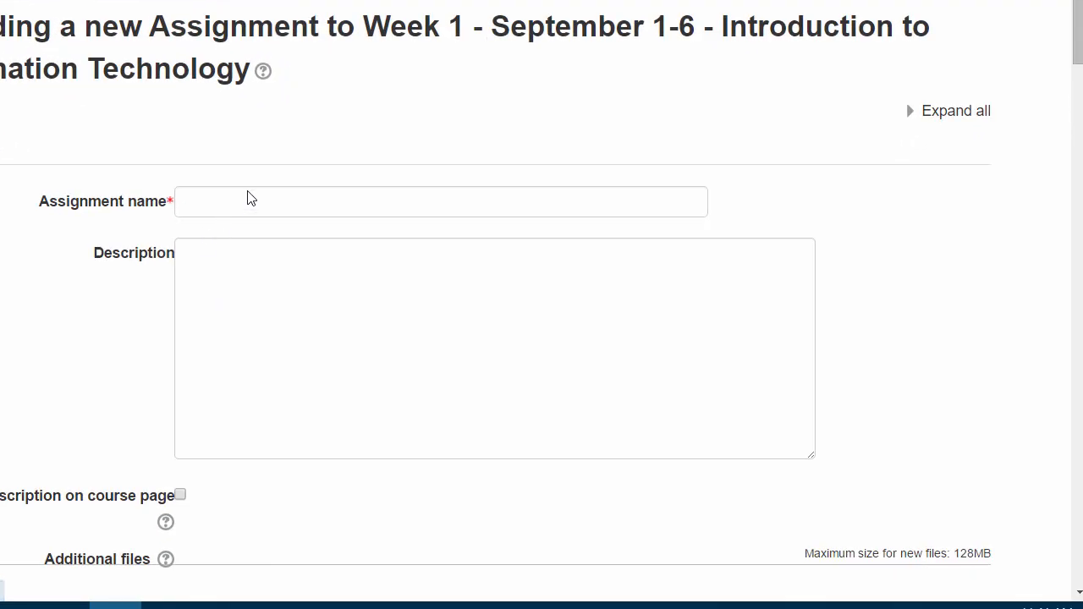
# Step: Name the new assignment Group Paper and enter the placeholder description xdfdsfs
pyautogui.click(252, 203)
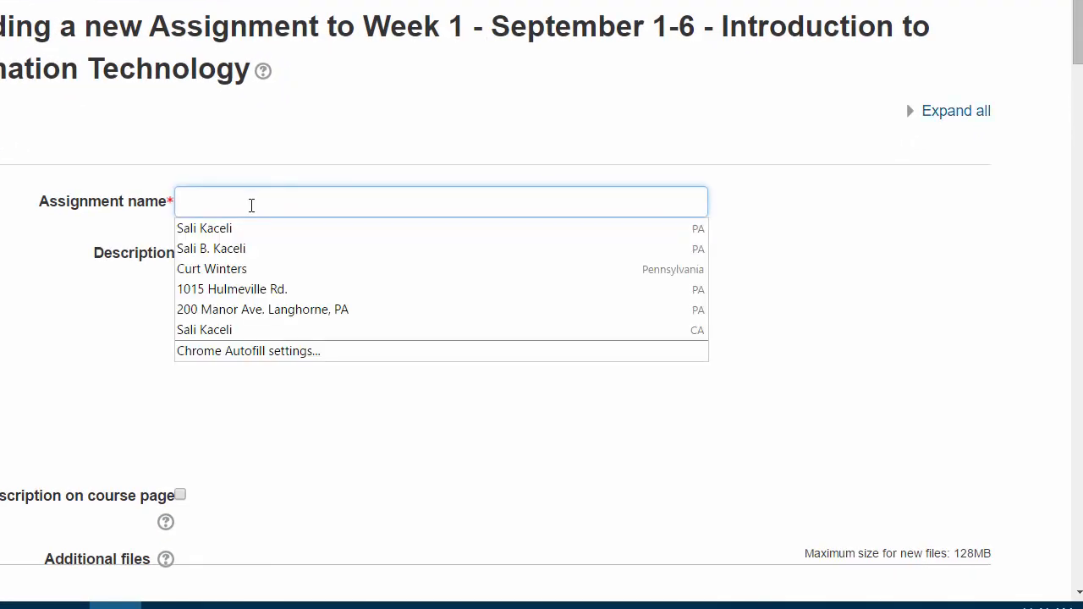
pyautogui.write('Group Paper')
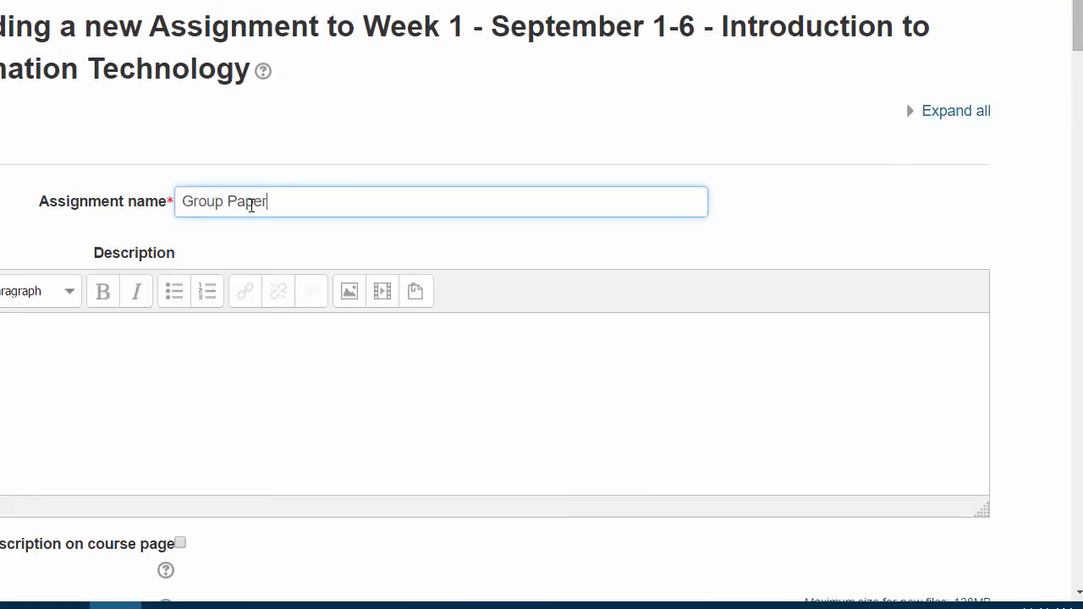
pyautogui.click(55, 410)
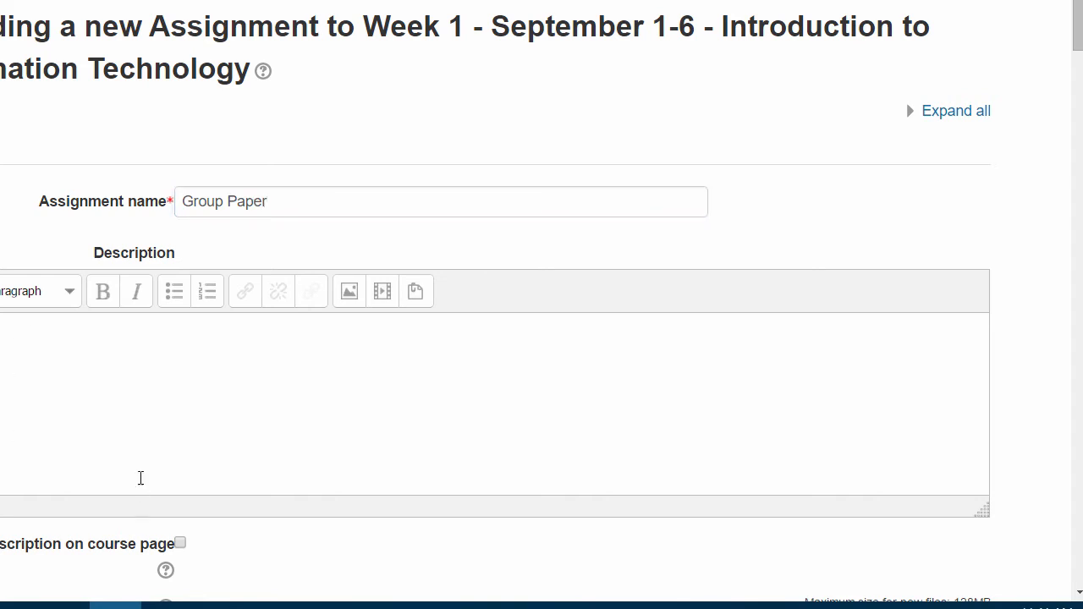
# Step: Disable the Allow submissions from and Due date options in the assignment's availability settings
pyautogui.scroll(-3, 152, 474)
pyautogui.scroll(-3, 231, 427)
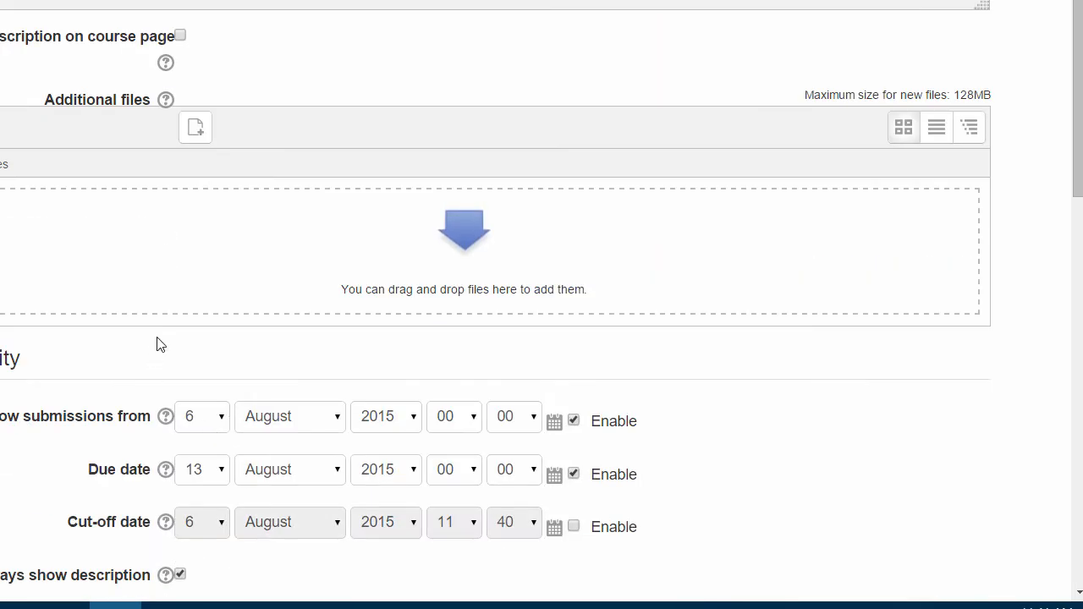
pyautogui.scroll(-2, 372, 398)
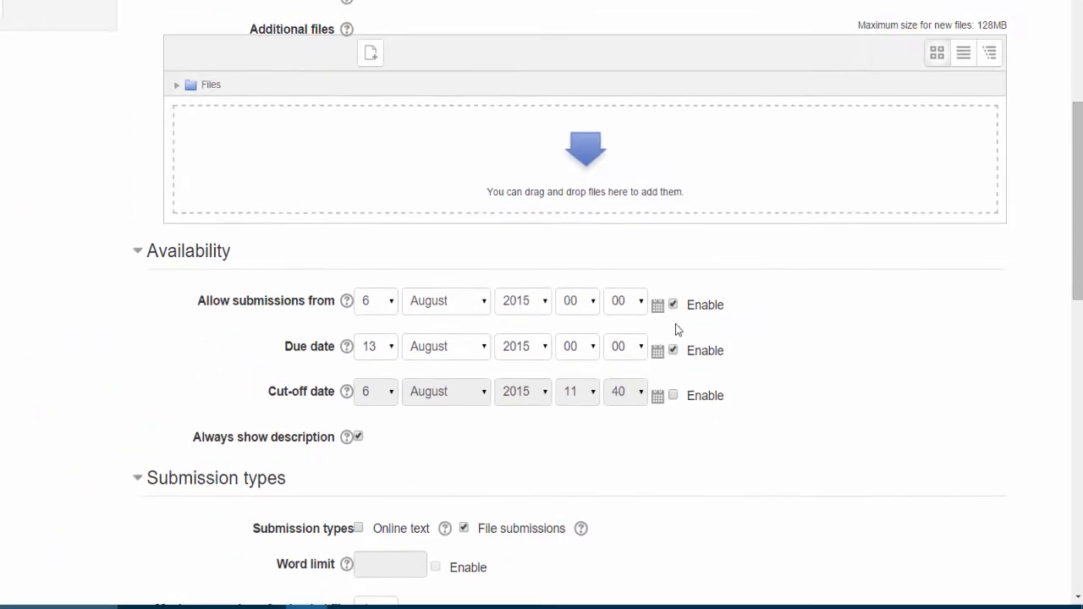
pyautogui.click(672, 304)
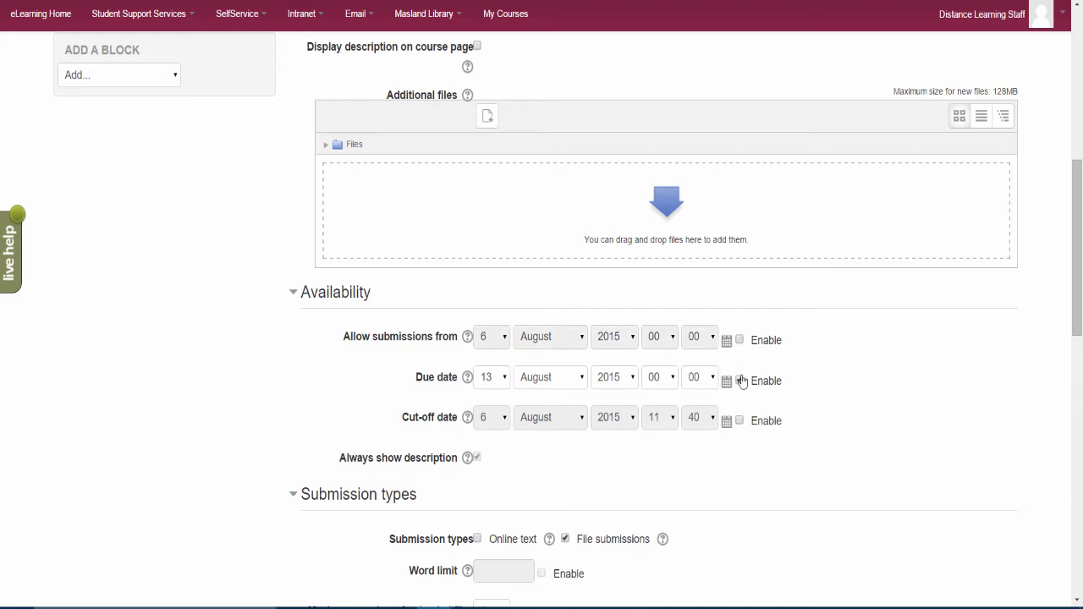
pyautogui.click(672, 350)
# Step: Expand the Group submission settings and set Students submit in groups to Yes
pyautogui.scroll(-3, 718, 439)
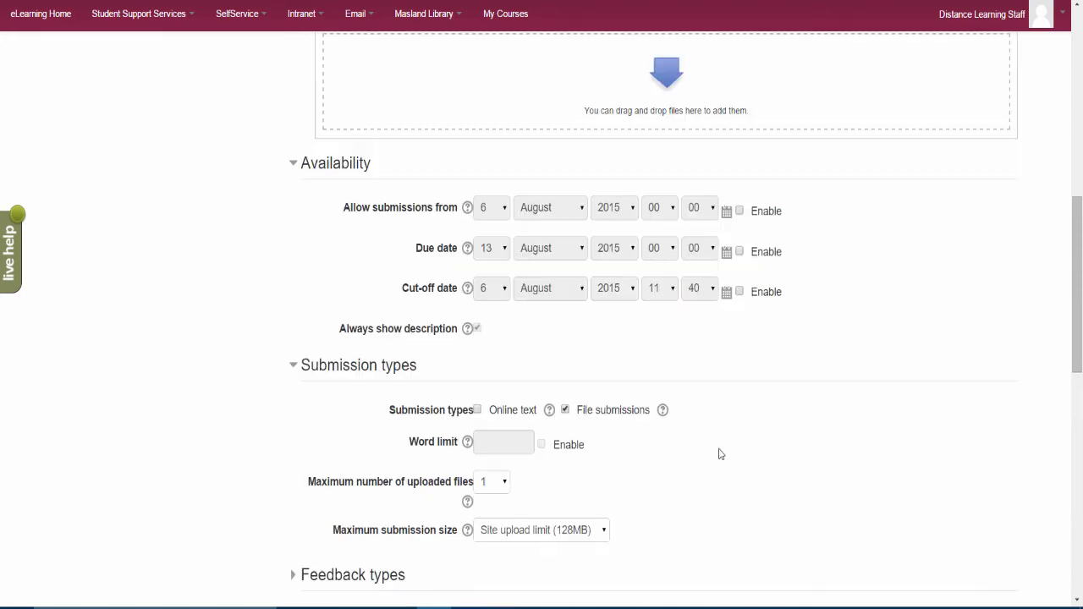
pyautogui.scroll(-2, 652, 458)
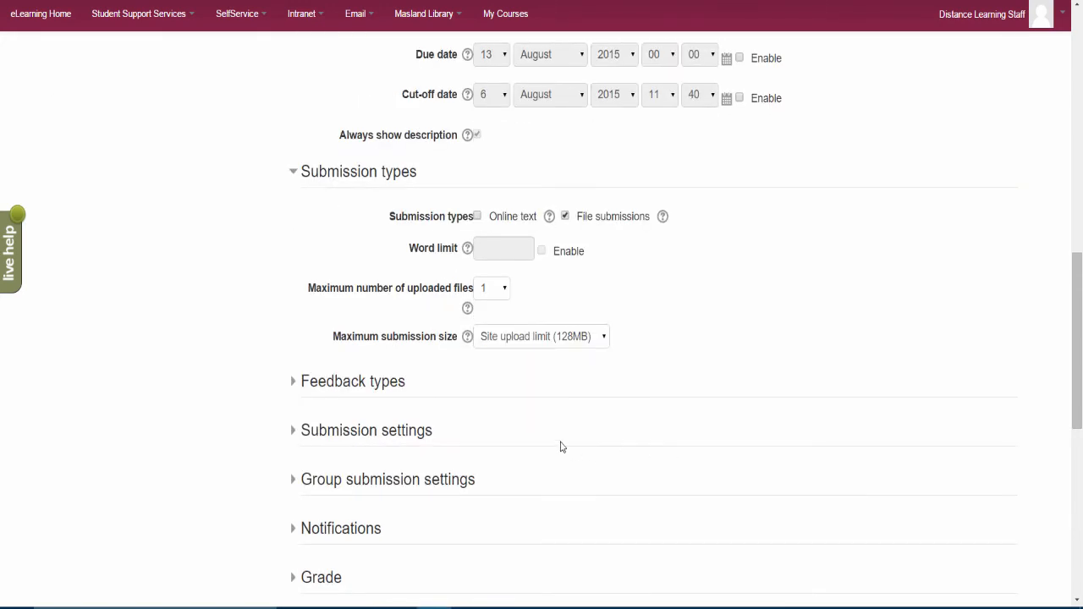
pyautogui.click(299, 484)
pyautogui.scroll(-1, 551, 520)
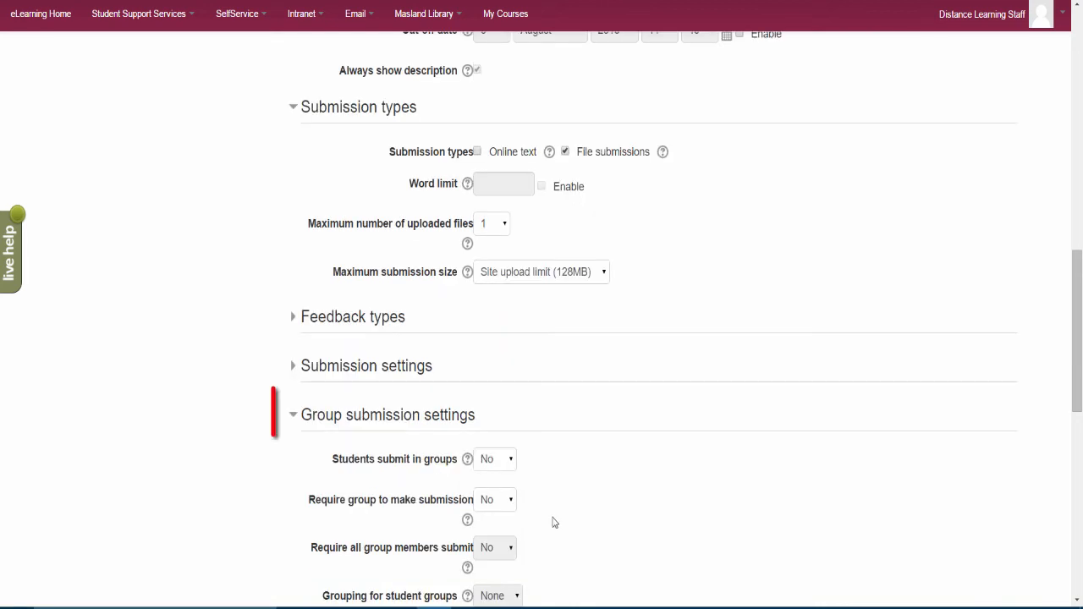
pyautogui.click(510, 467)
pyautogui.click(504, 493)
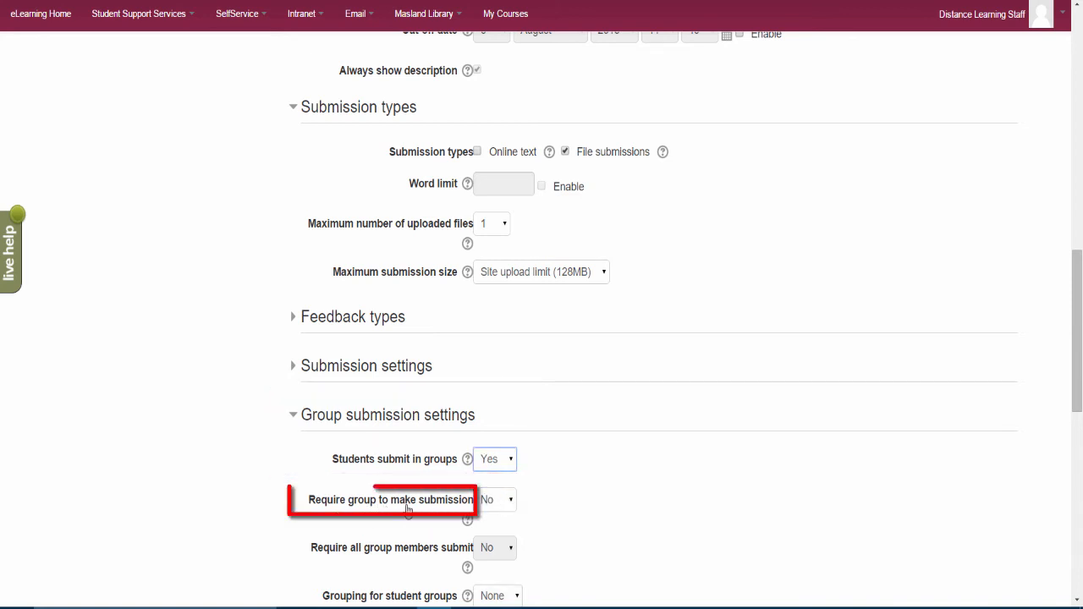
# Step: Review the Require group to make submission and Grouping for student groups options and read their help without changing them
pyautogui.click(506, 500)
pyautogui.click(635, 476)
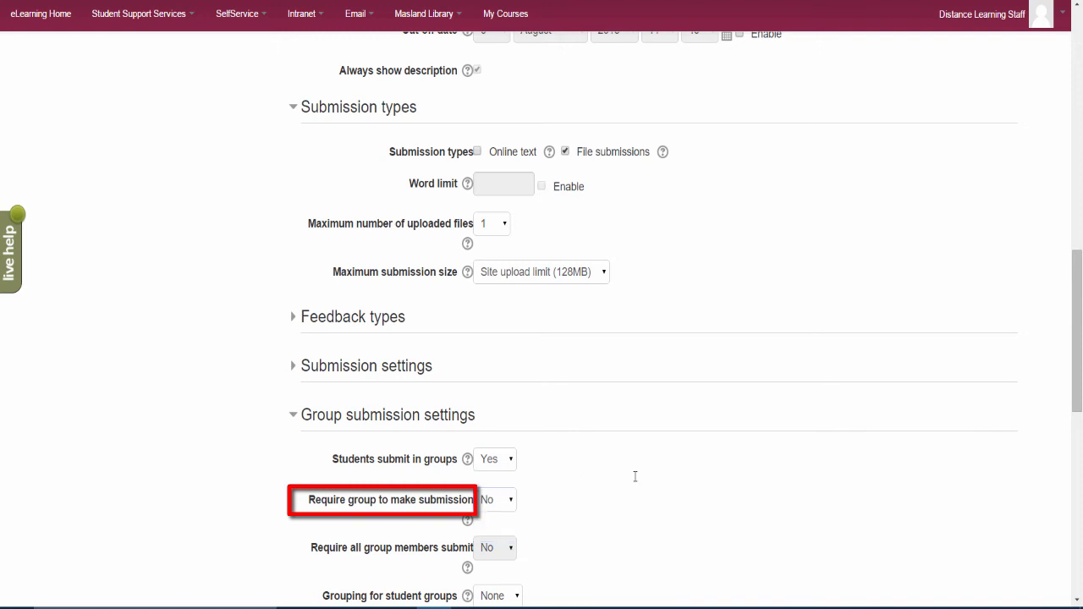
pyautogui.click(467, 521)
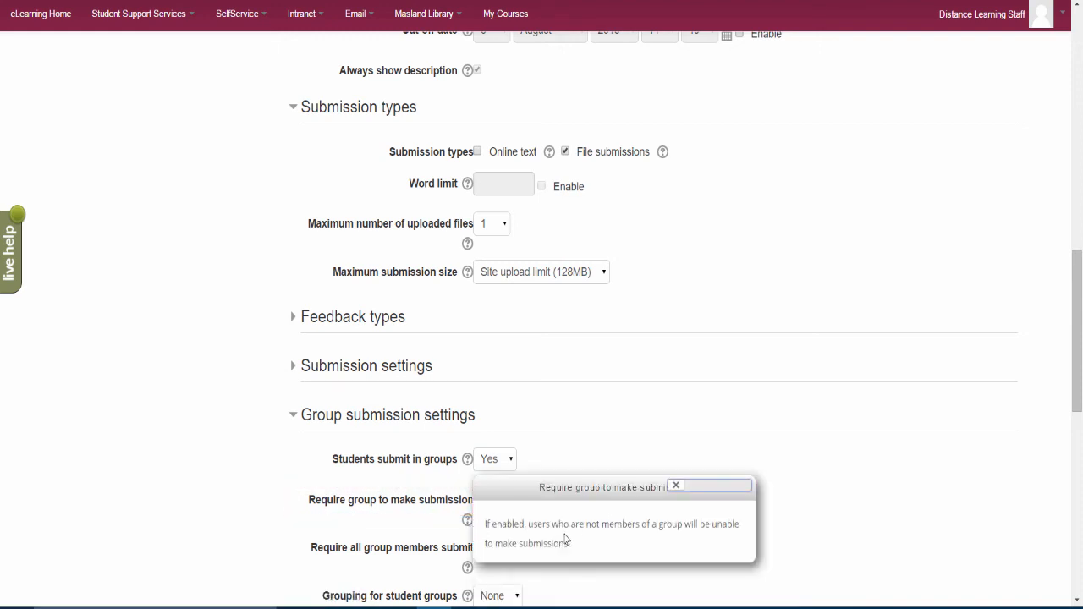
pyautogui.click(867, 507)
pyautogui.scroll(-2, 863, 507)
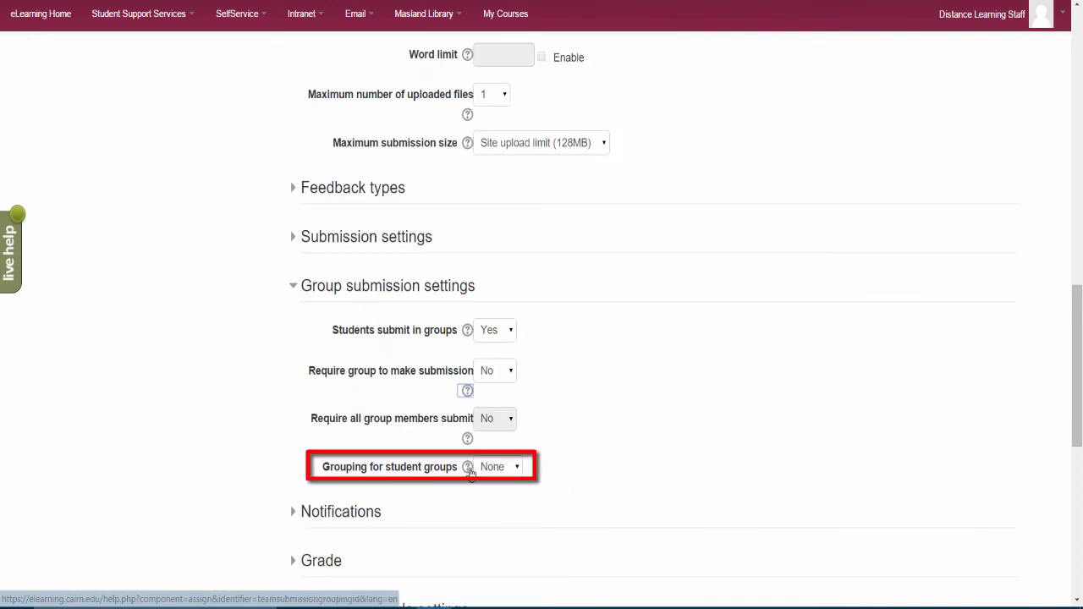
pyautogui.click(467, 467)
pyautogui.click(288, 467)
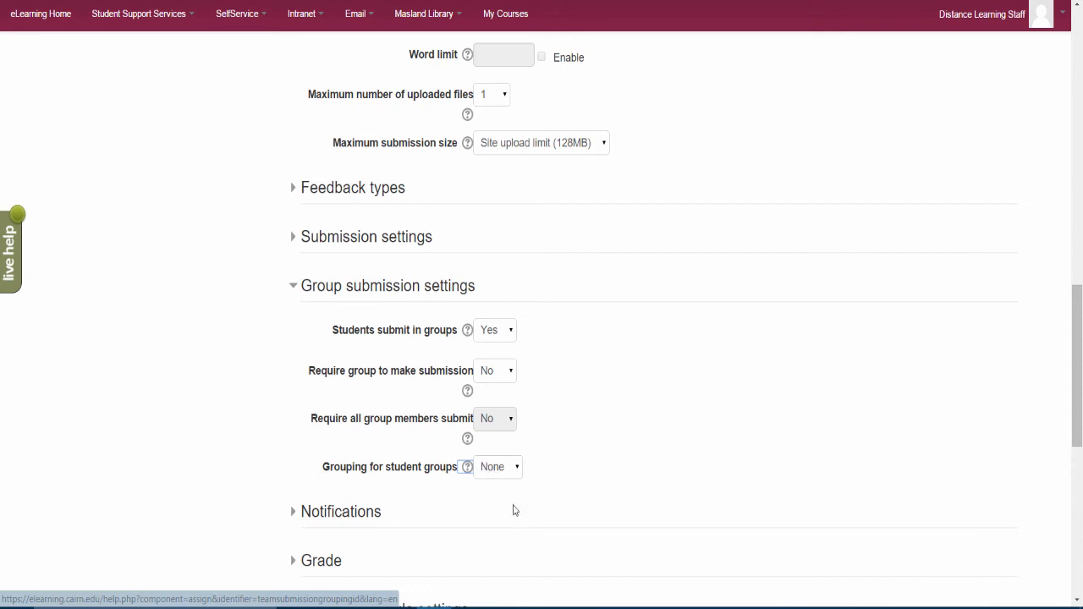
# Step: Expand the Grade section and review the assignment's grade type, maximum points, grading method and marking options
pyautogui.scroll(-3, 512, 510)
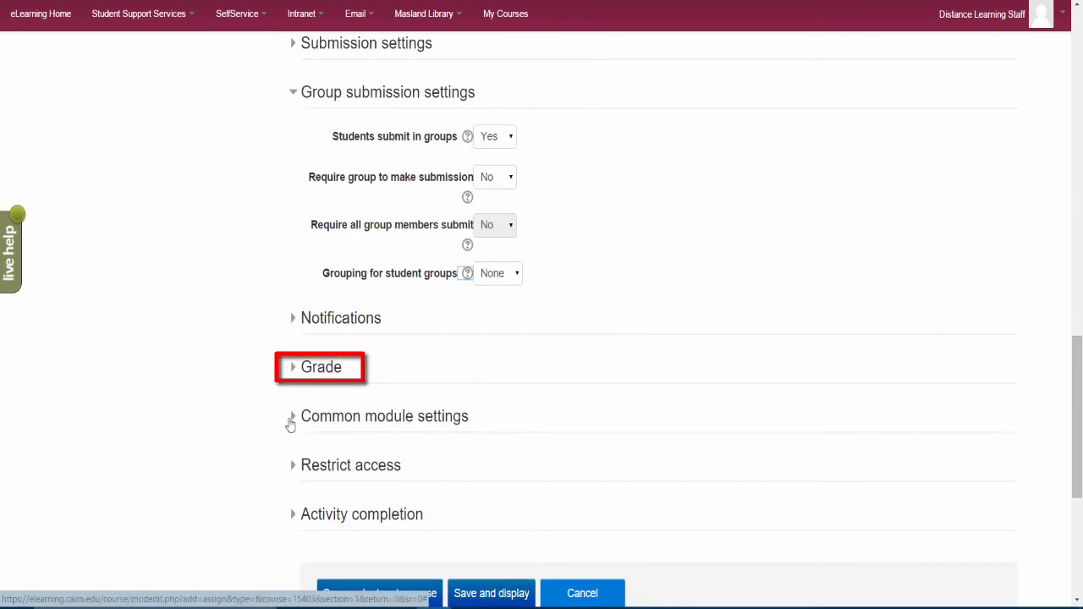
pyautogui.click(294, 369)
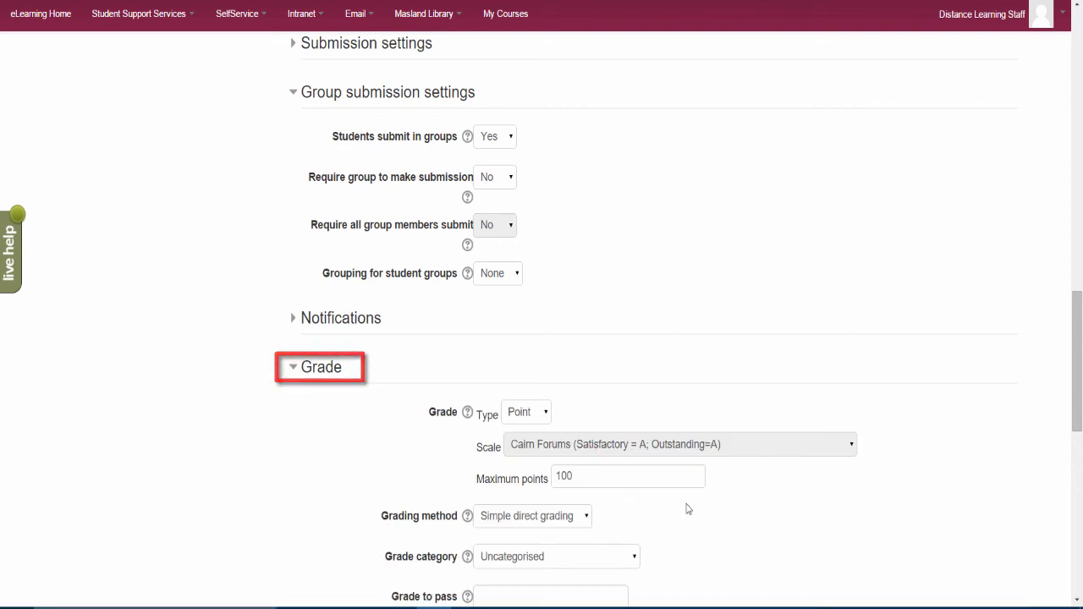
pyautogui.scroll(-2, 687, 509)
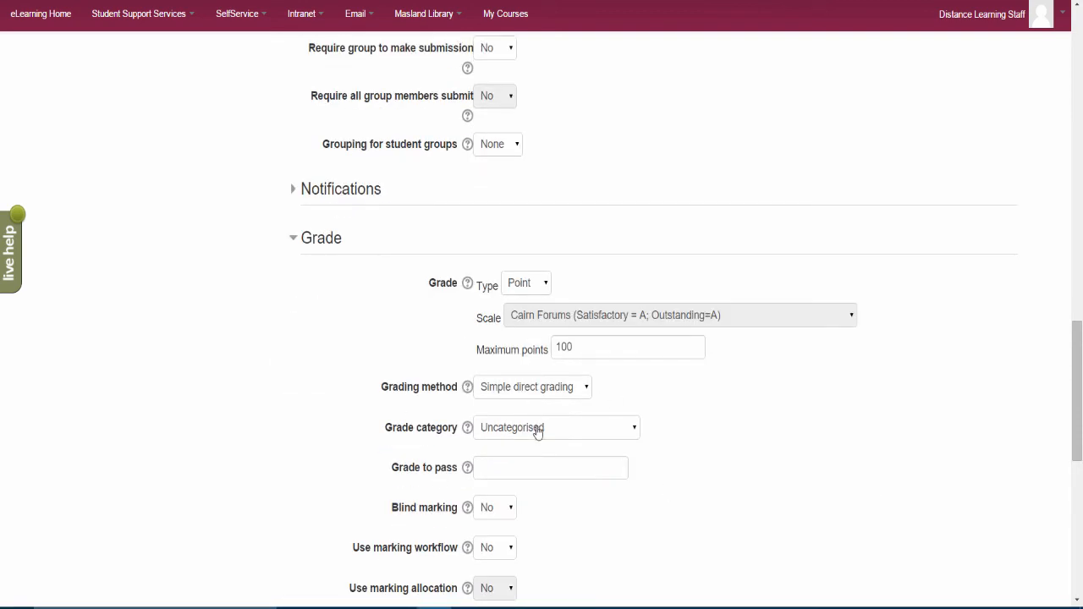
pyautogui.scroll(-2, 677, 447)
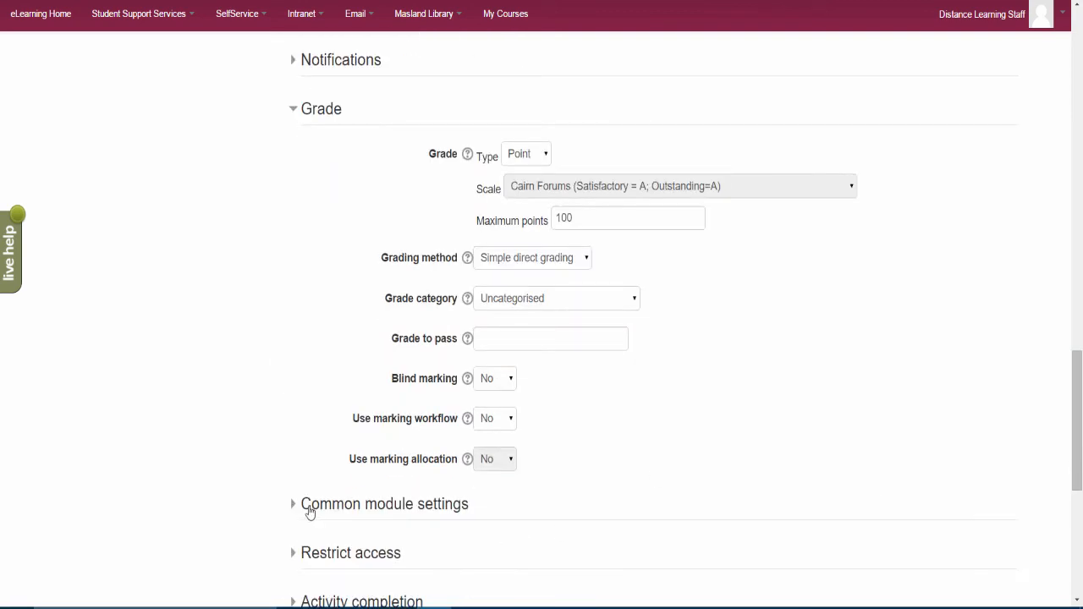
# Step: Expand the Common module settings and set the Group mode to Separate groups
pyautogui.click(322, 507)
pyautogui.scroll(-2, 549, 520)
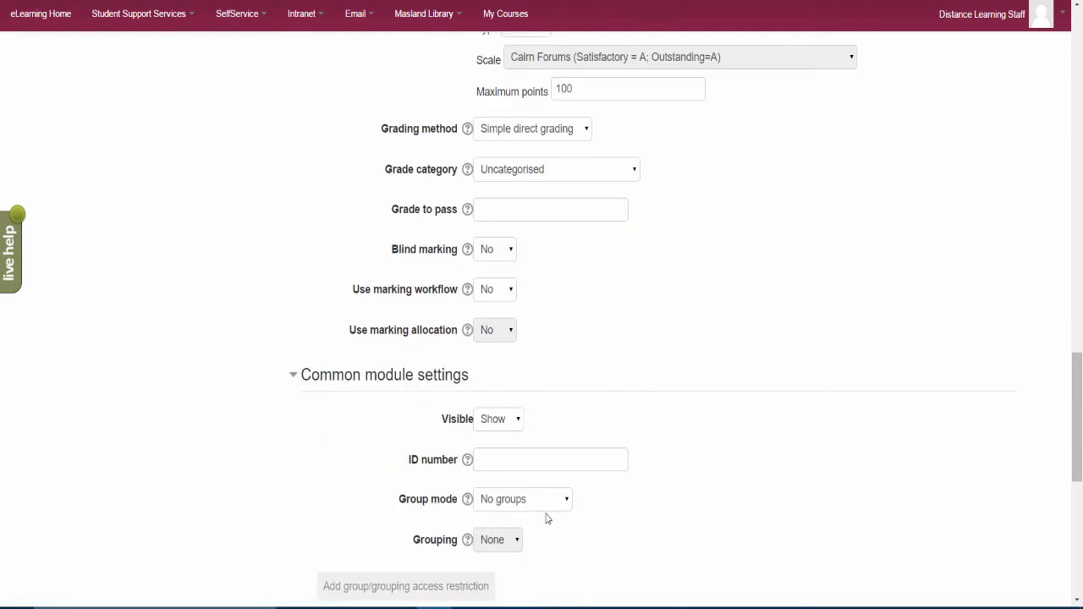
pyautogui.click(551, 500)
pyautogui.click(536, 533)
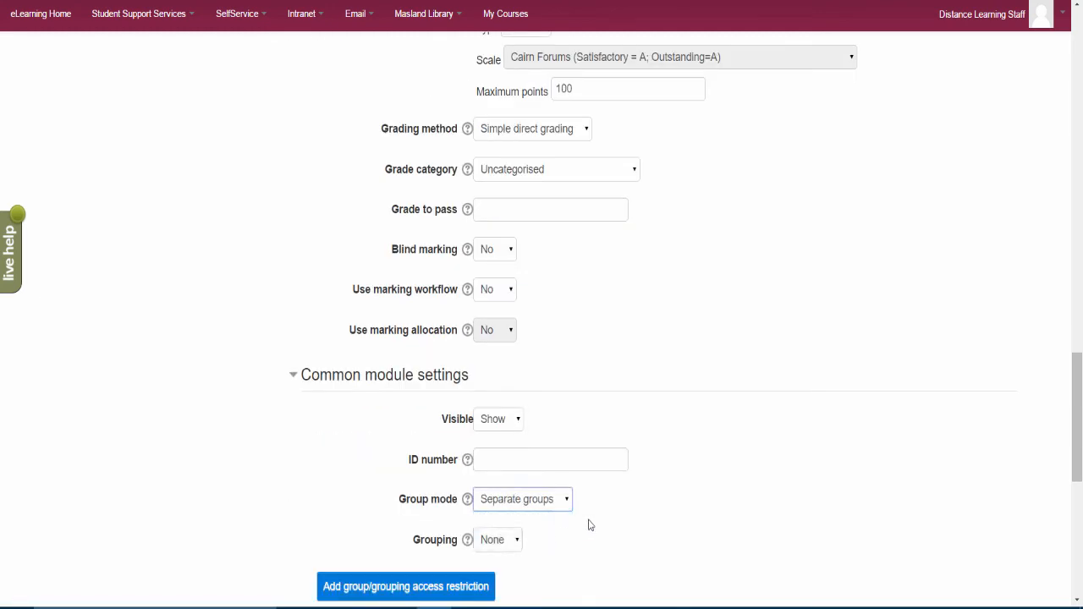
# Step: Recheck the assignment's group submission and group mode settings, and save and display the assignment
pyautogui.scroll(9, 742, 395)
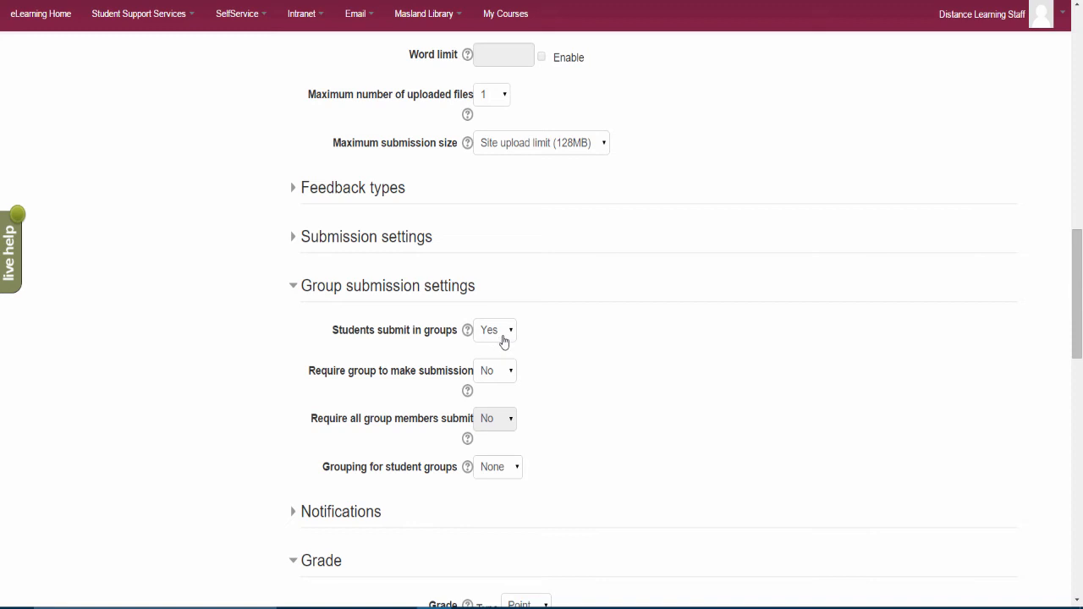
pyautogui.scroll(-5, 762, 434)
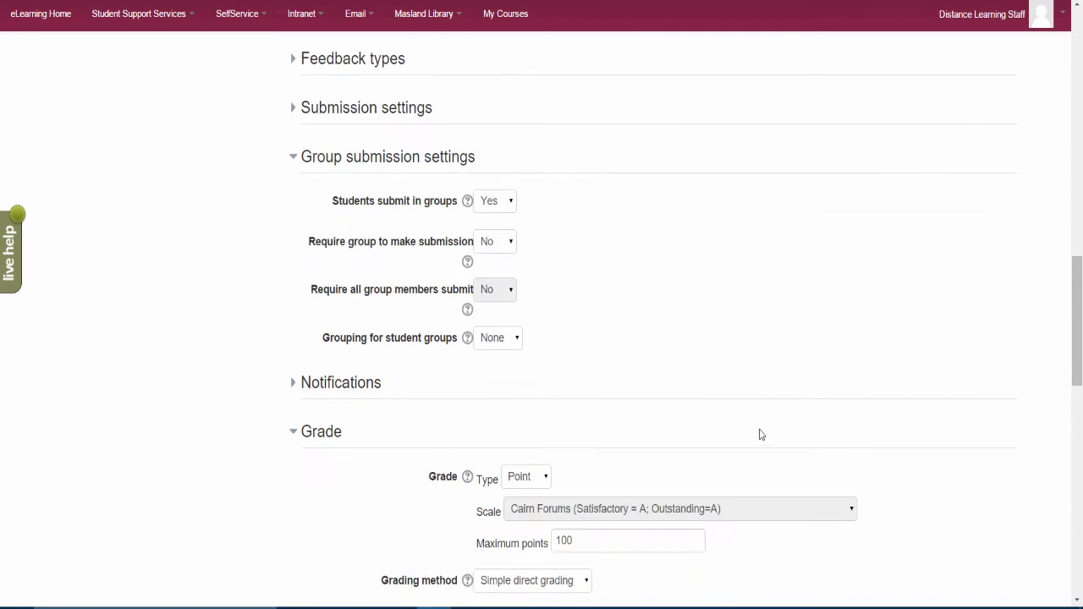
pyautogui.scroll(-3, 631, 420)
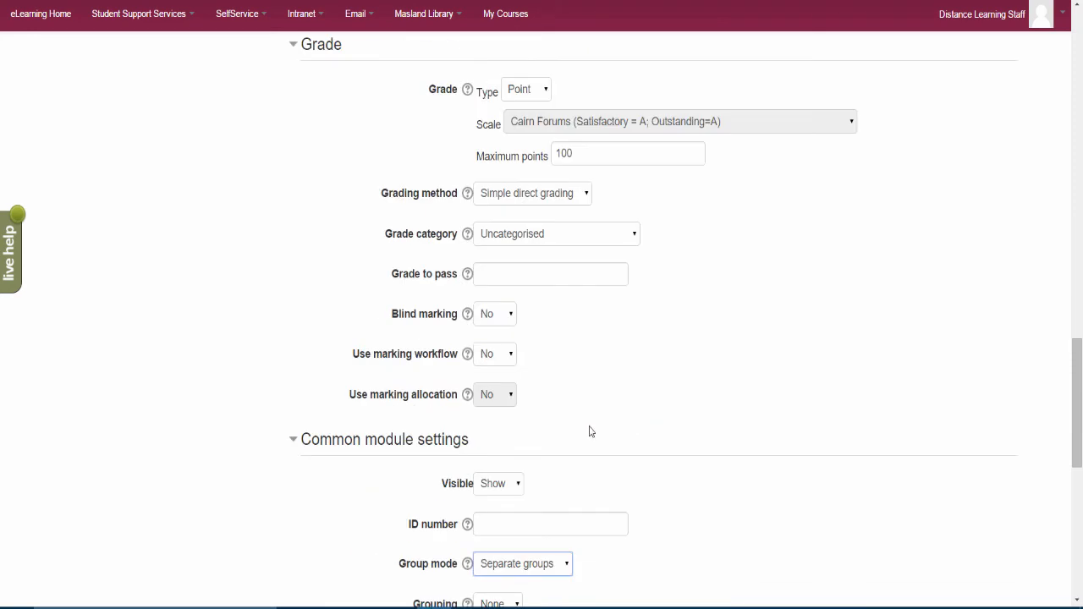
pyautogui.scroll(-2, 542, 434)
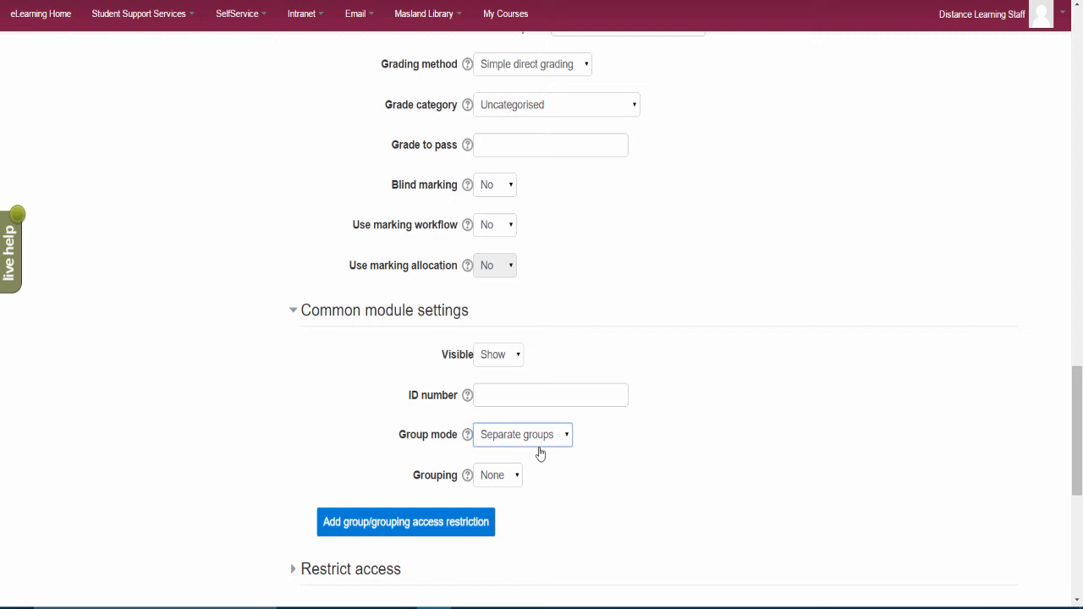
pyautogui.scroll(-2, 506, 467)
pyautogui.scroll(-2, 499, 467)
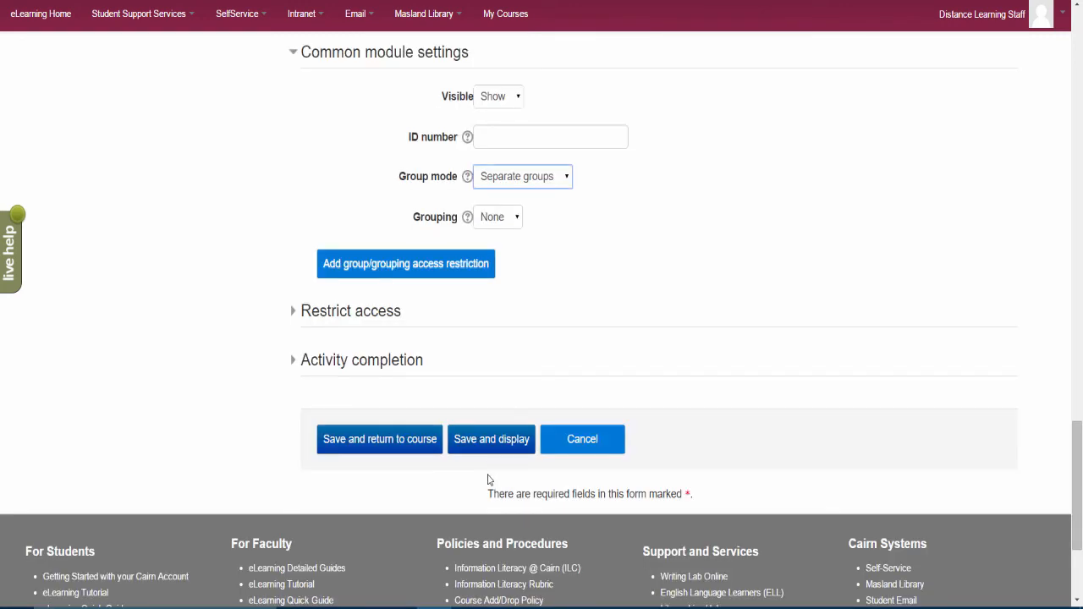
pyautogui.click(483, 446)
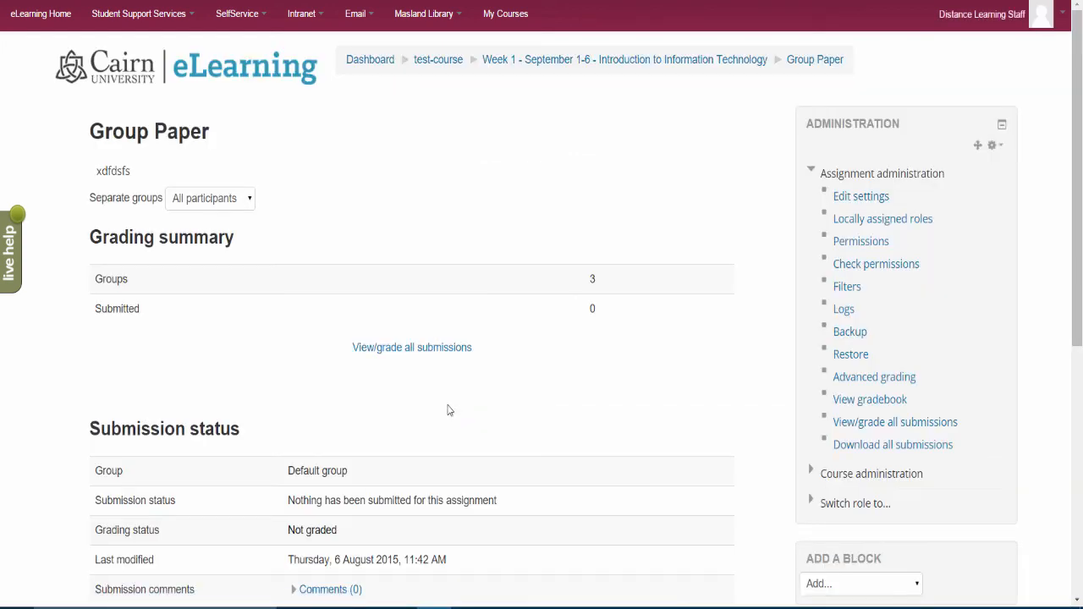
# Step: Open the first listed student's grading form from the full submissions list and enter a grade of 98 out of 100
pyautogui.click(400, 354)
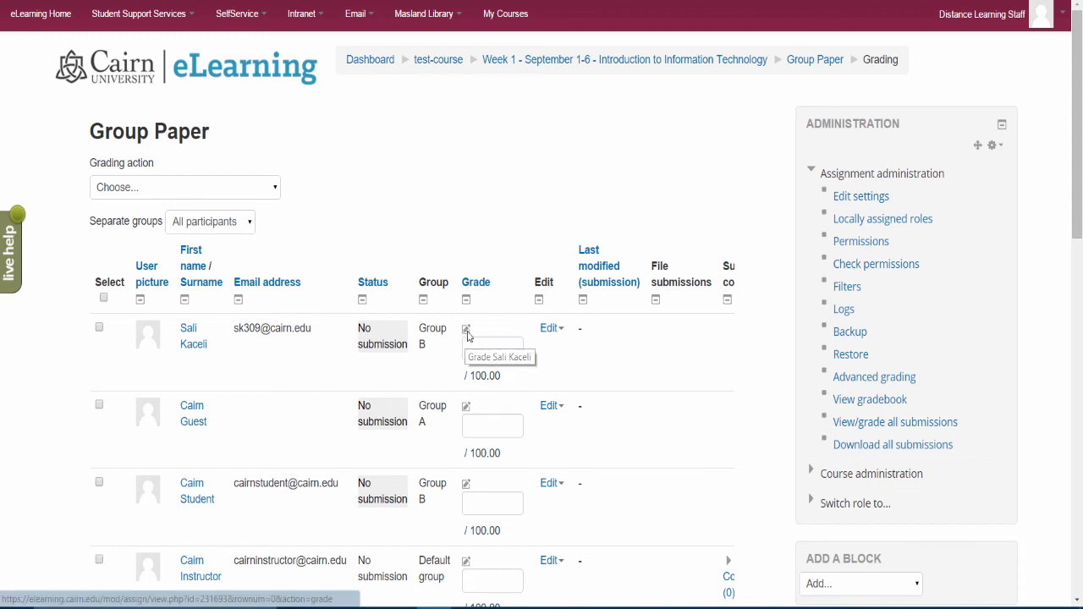
pyautogui.click(467, 336)
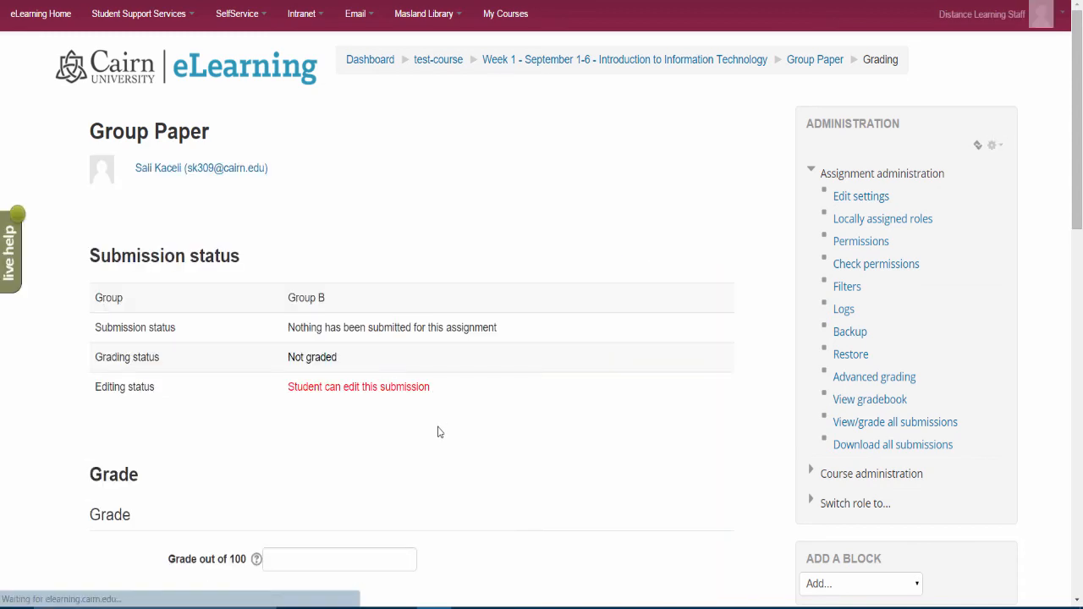
pyautogui.scroll(-3, 372, 410)
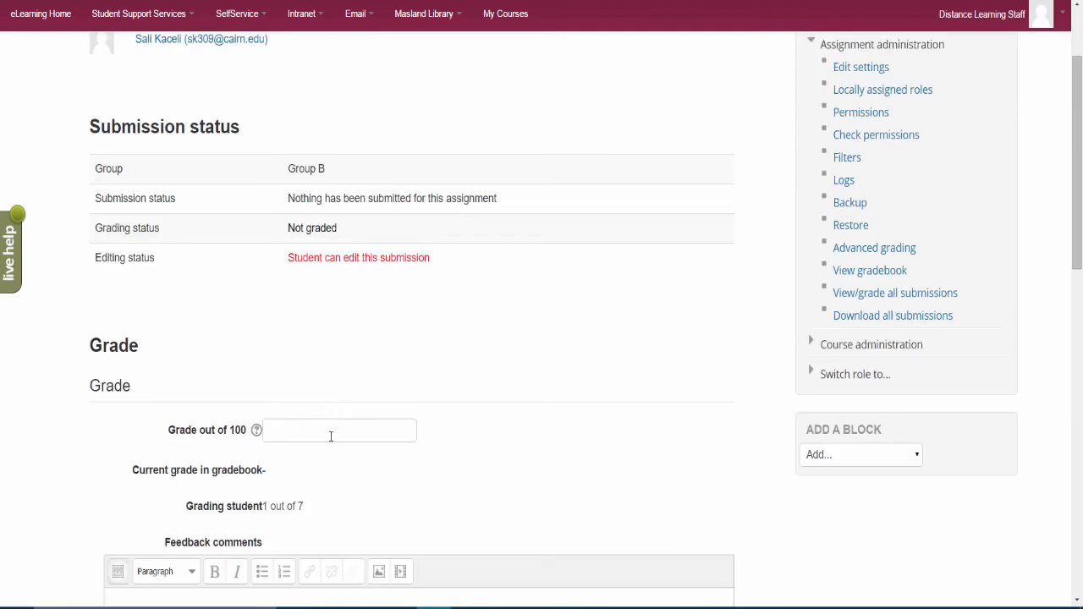
pyautogui.click(332, 431)
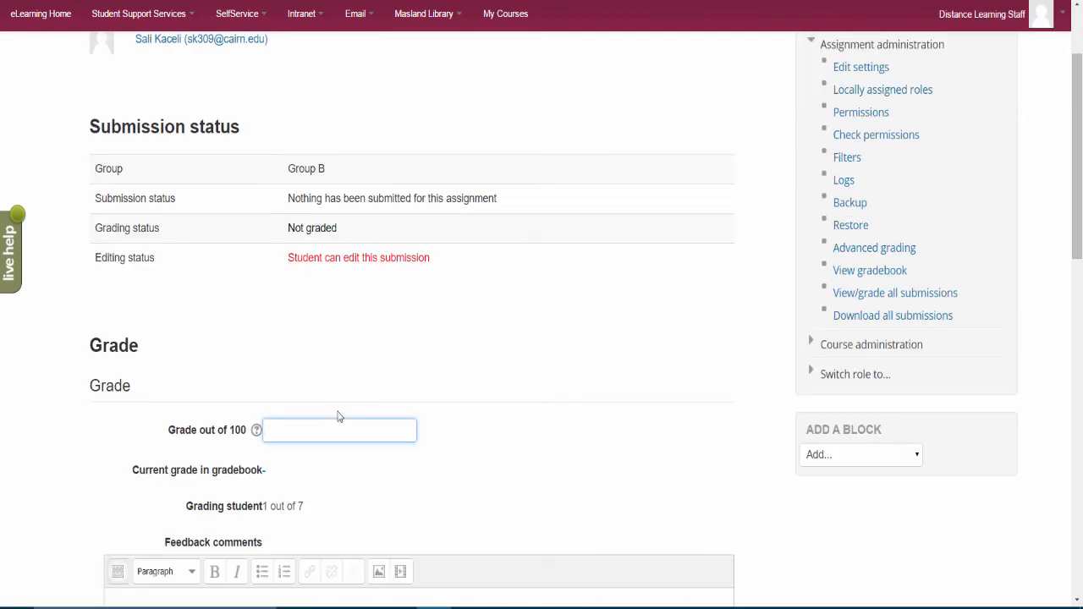
pyautogui.write('98')
# Step: Review the feedback fields and the Apply grades and feedback to entire group option, keeping it set to Yes
pyautogui.scroll(-8, 523, 352)
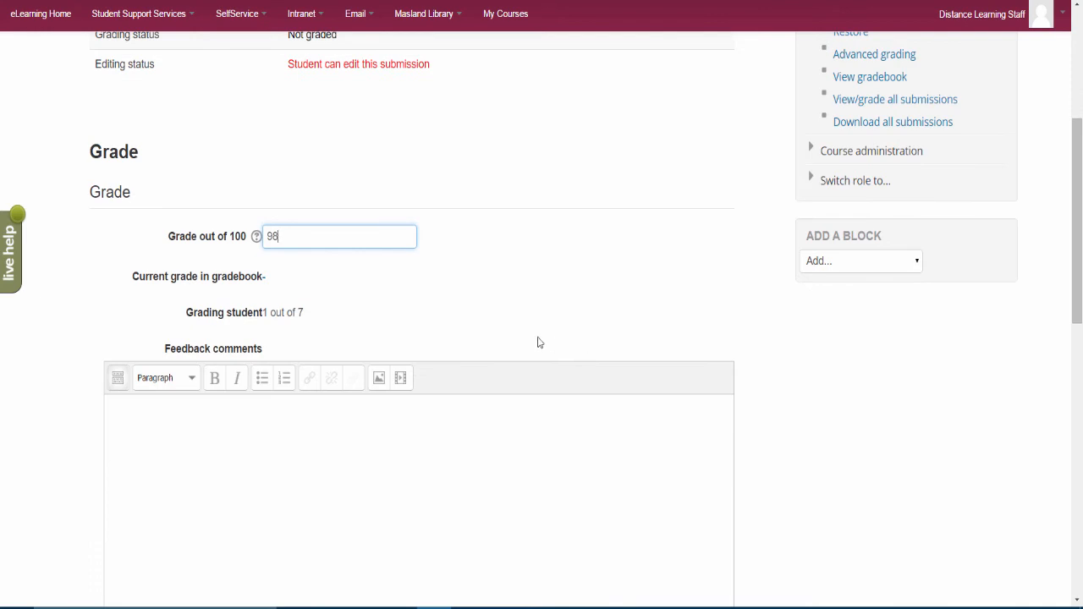
pyautogui.scroll(-6, 354, 345)
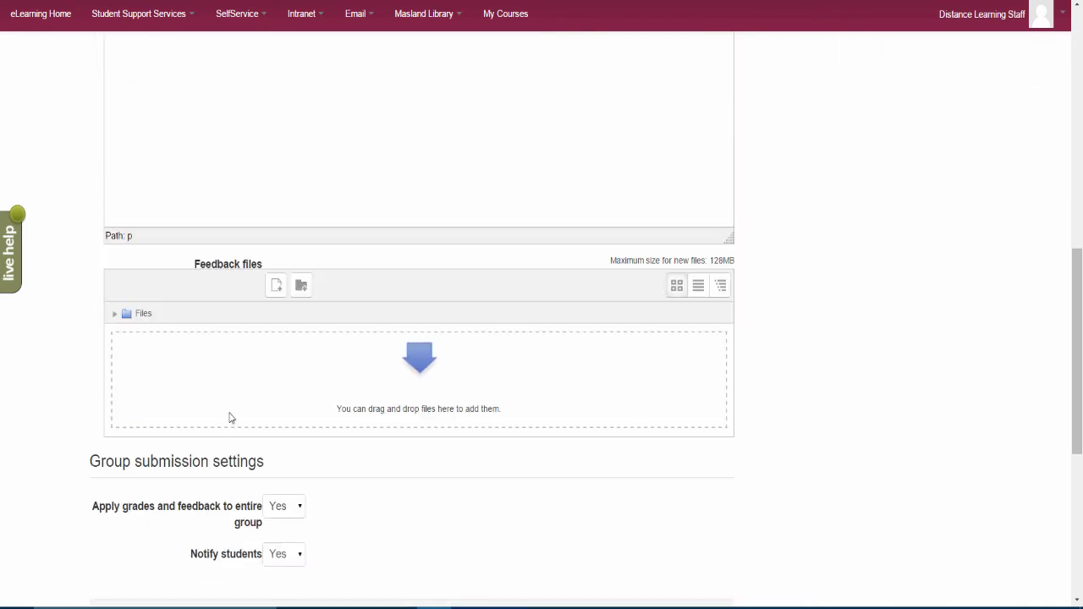
pyautogui.click(292, 518)
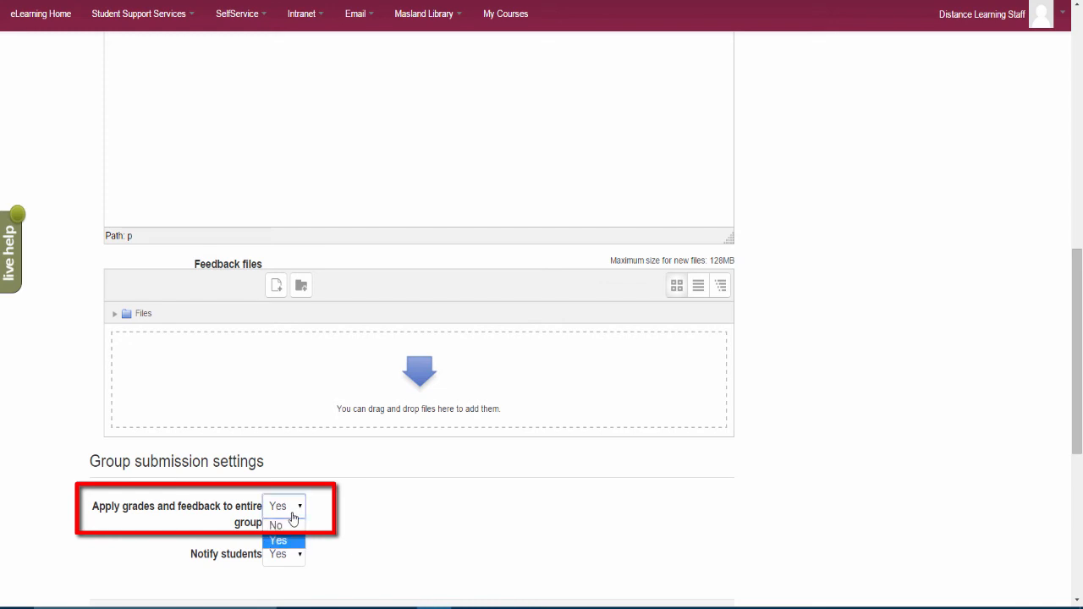
pyautogui.click(297, 511)
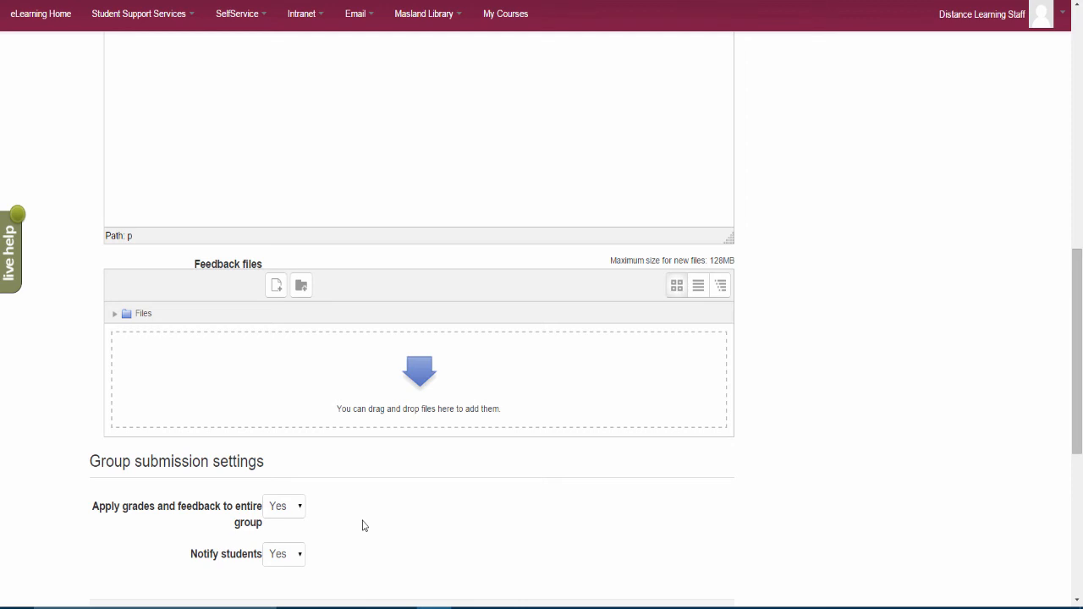
pyautogui.scroll(-2, 368, 545)
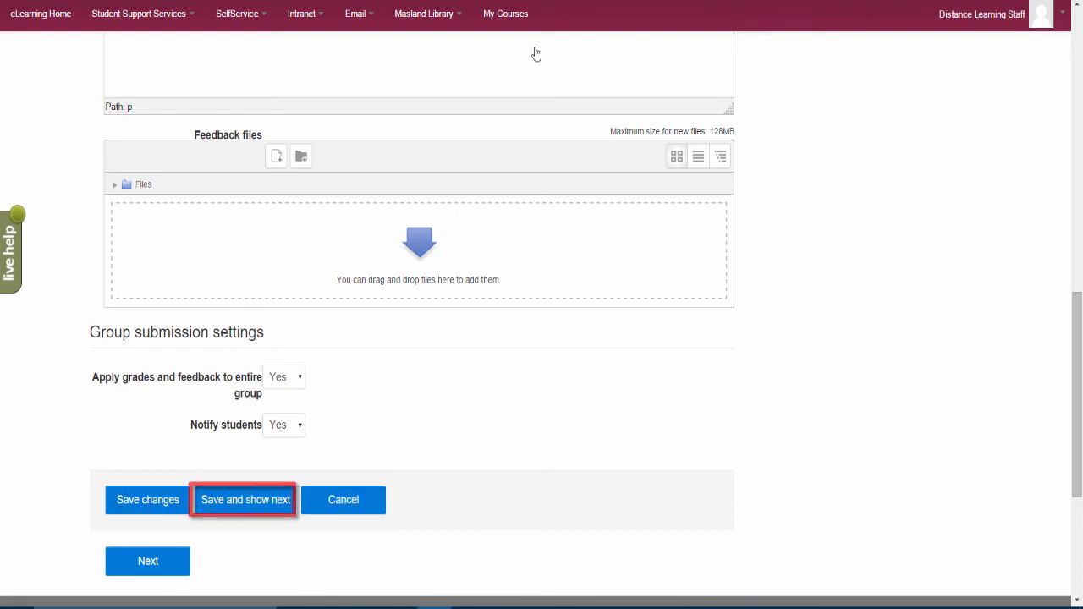
# Step: Leave the Group Paper grading form and return to the test-course main page
pyautogui.scroll(5, 836, 232)
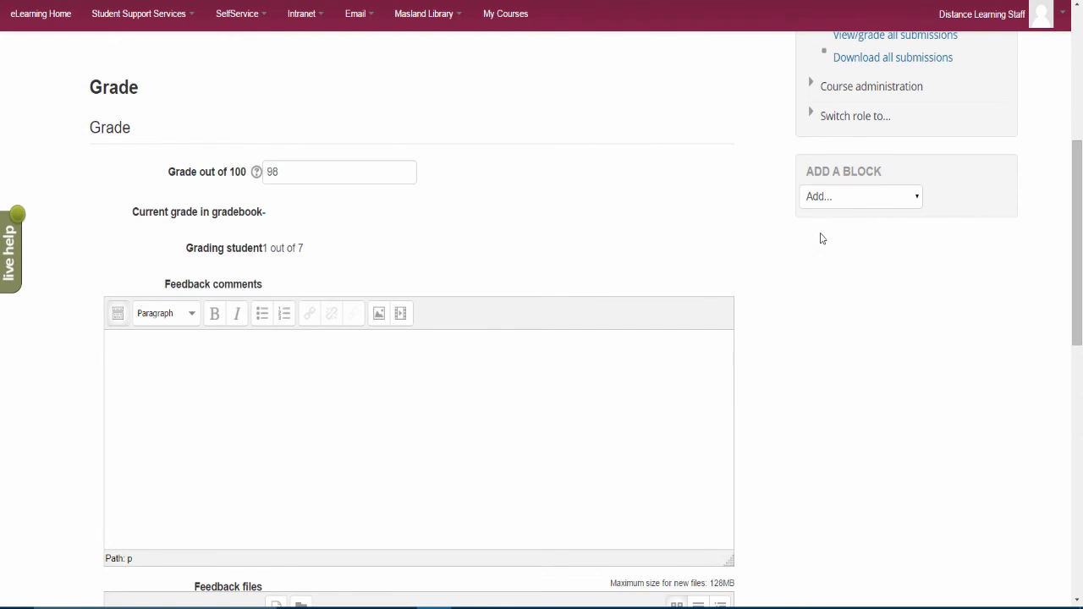
pyautogui.scroll(4, 329, 234)
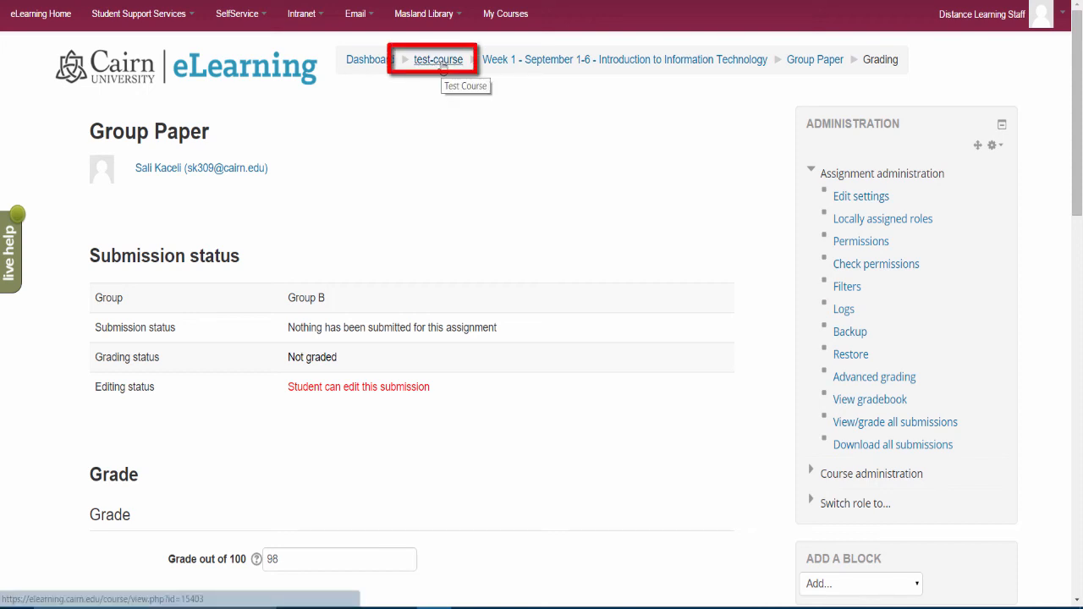
pyautogui.click(443, 67)
pyautogui.click(495, 98)
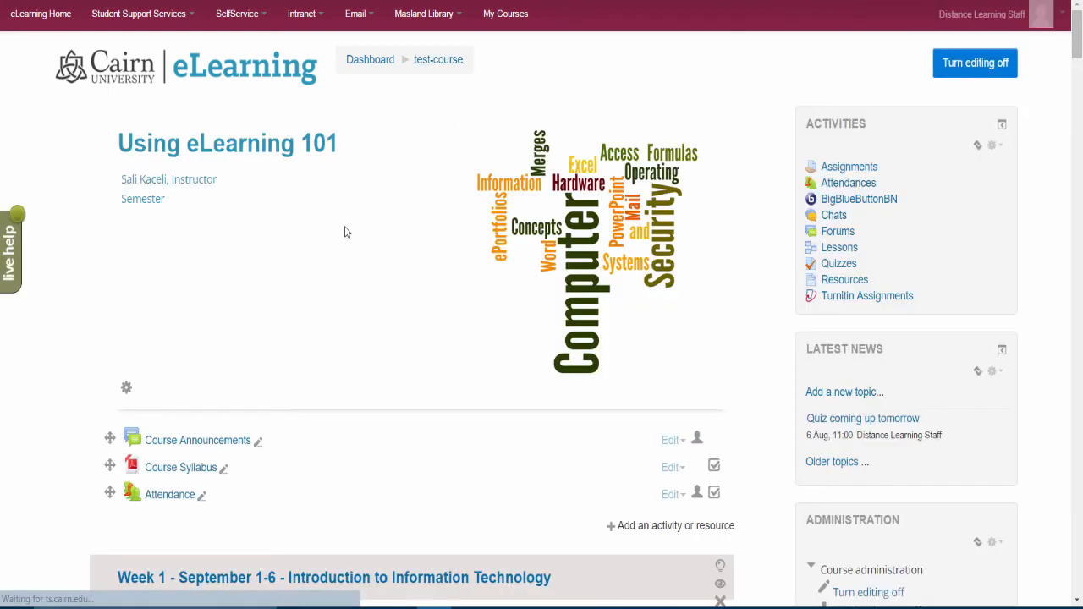
# Step: Open the Week 1 Forum from the course's Week 1 section and open its settings for editing
pyautogui.scroll(-5, 360, 241)
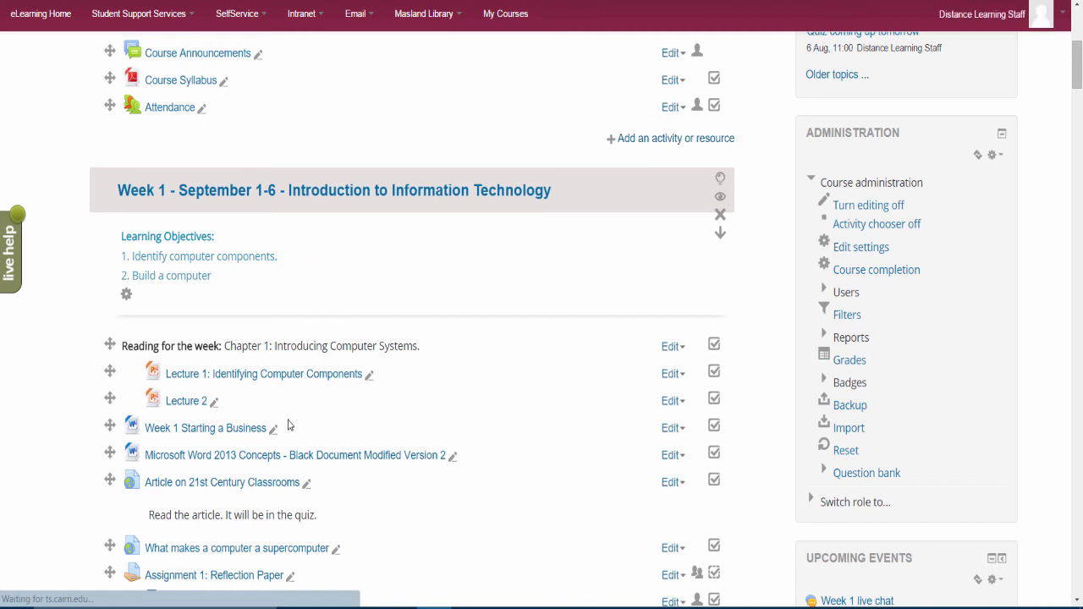
pyautogui.scroll(-2, 347, 364)
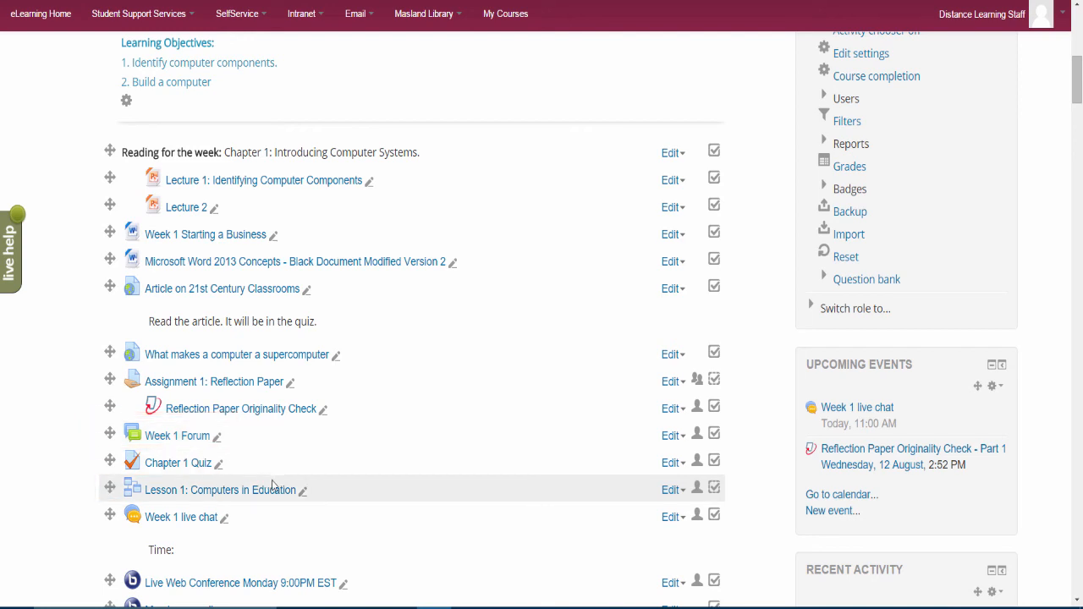
pyautogui.scroll(-2, 269, 483)
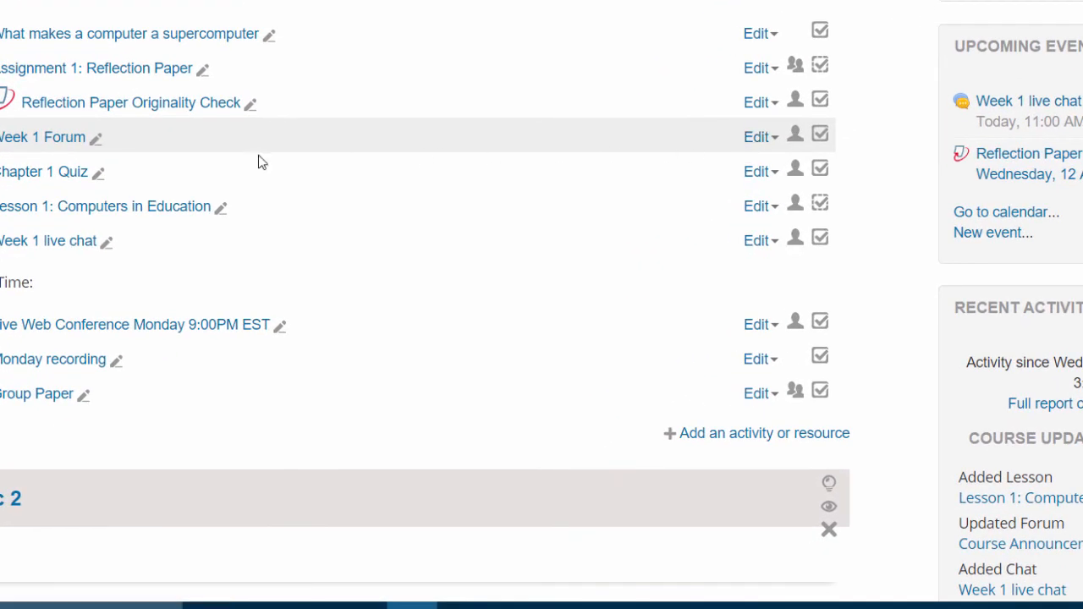
pyautogui.click(53, 146)
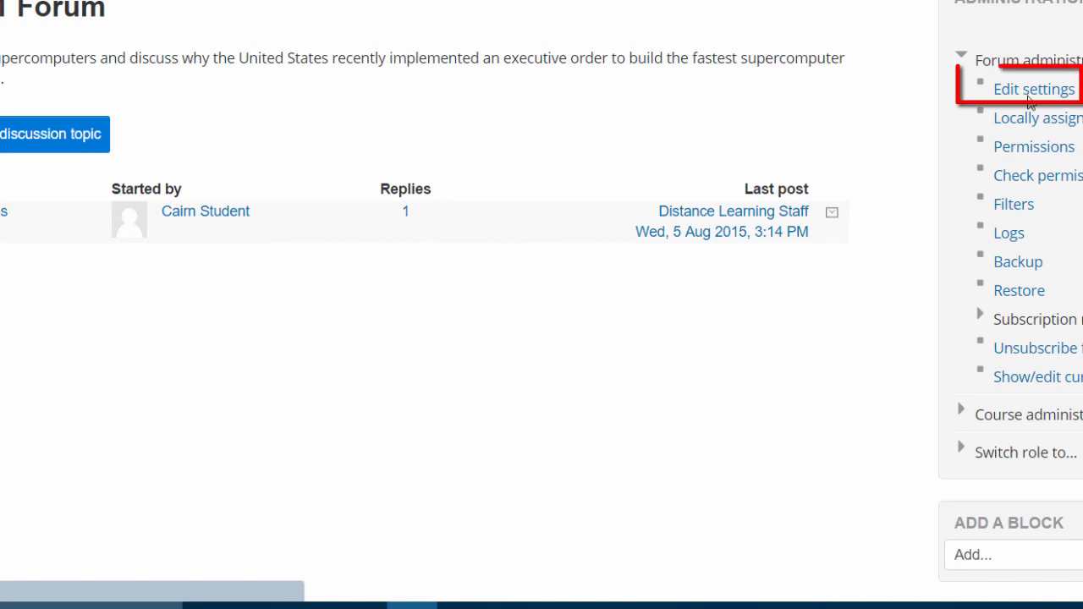
pyautogui.click(1030, 95)
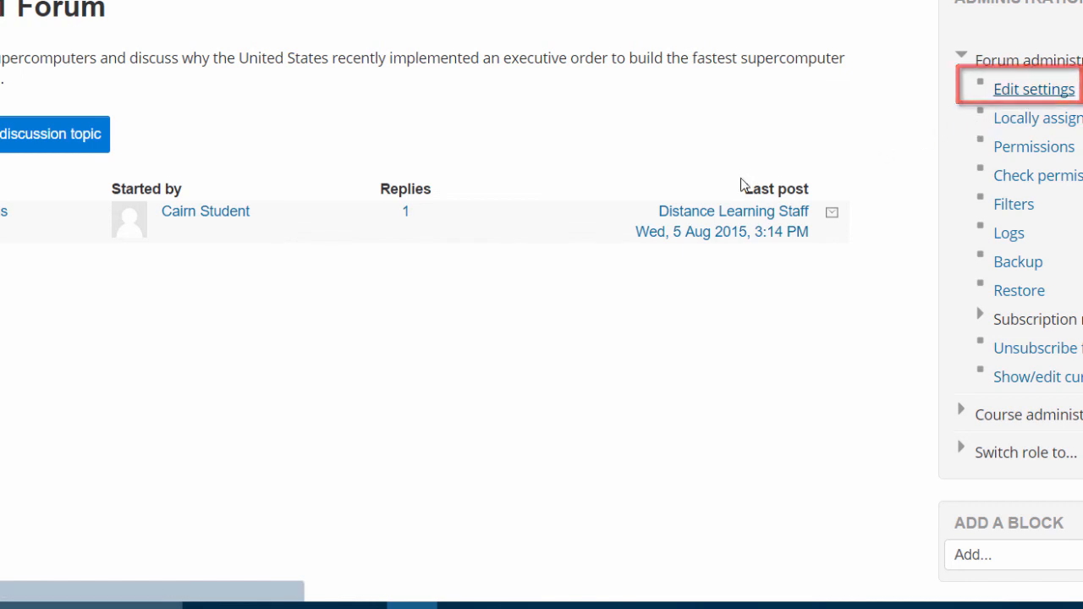
# Step: Set the forum's Group mode to Separate groups in the Common module settings, and save and display the forum
pyautogui.scroll(-7, 361, 271)
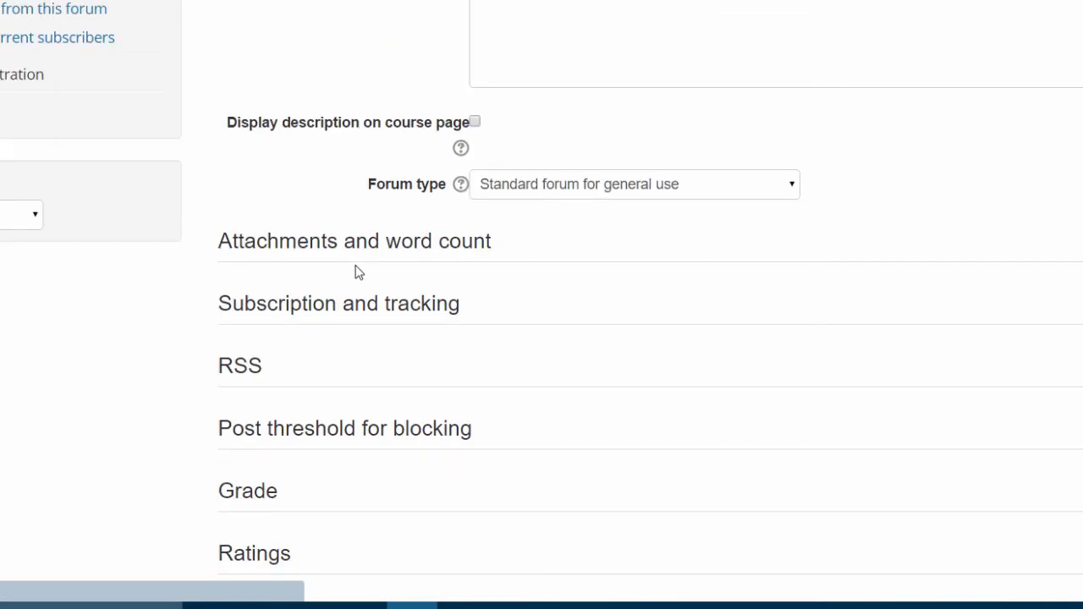
pyautogui.scroll(1, 332, 367)
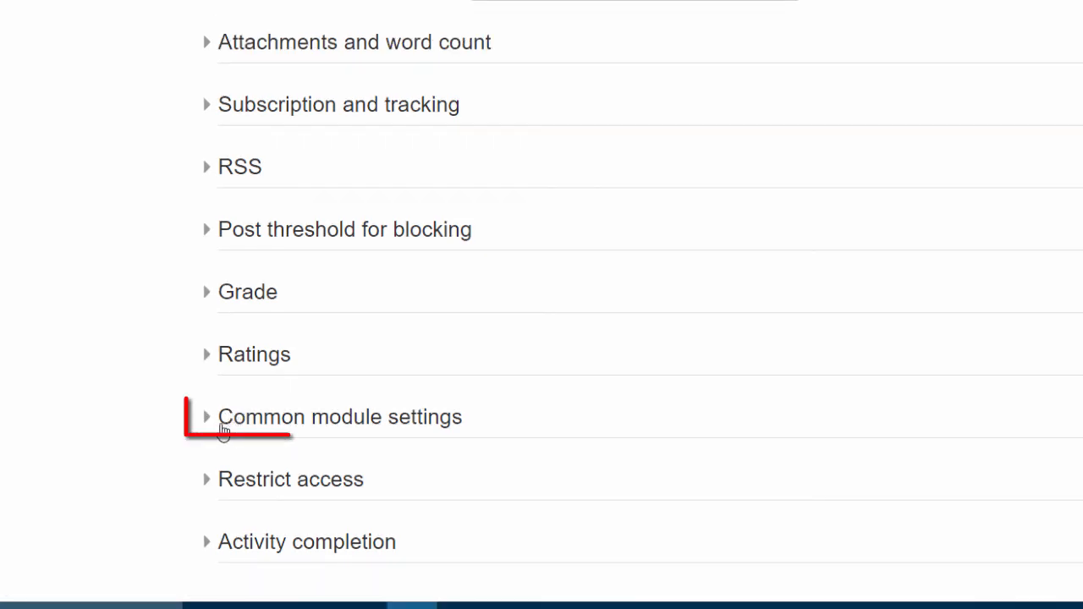
pyautogui.click(212, 416)
pyautogui.scroll(-1, 584, 465)
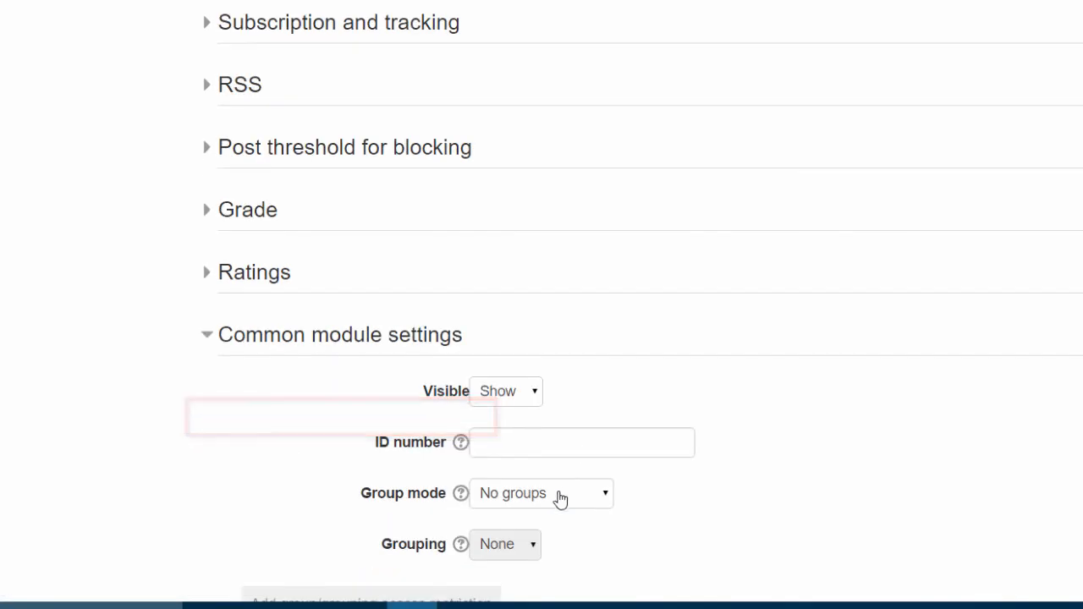
pyautogui.click(546, 497)
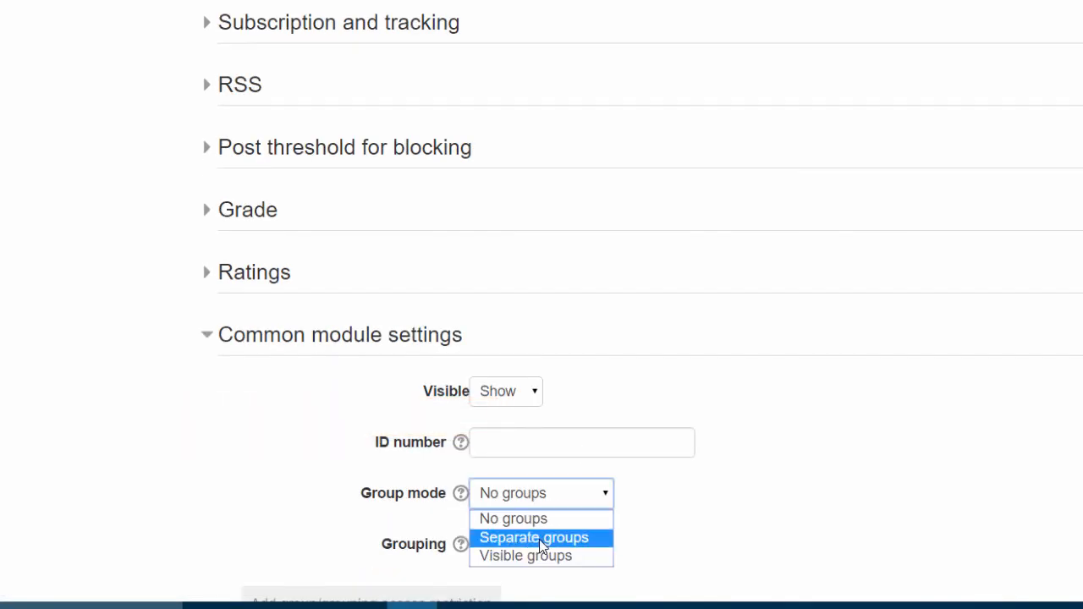
pyautogui.click(539, 539)
pyautogui.scroll(-2, 454, 481)
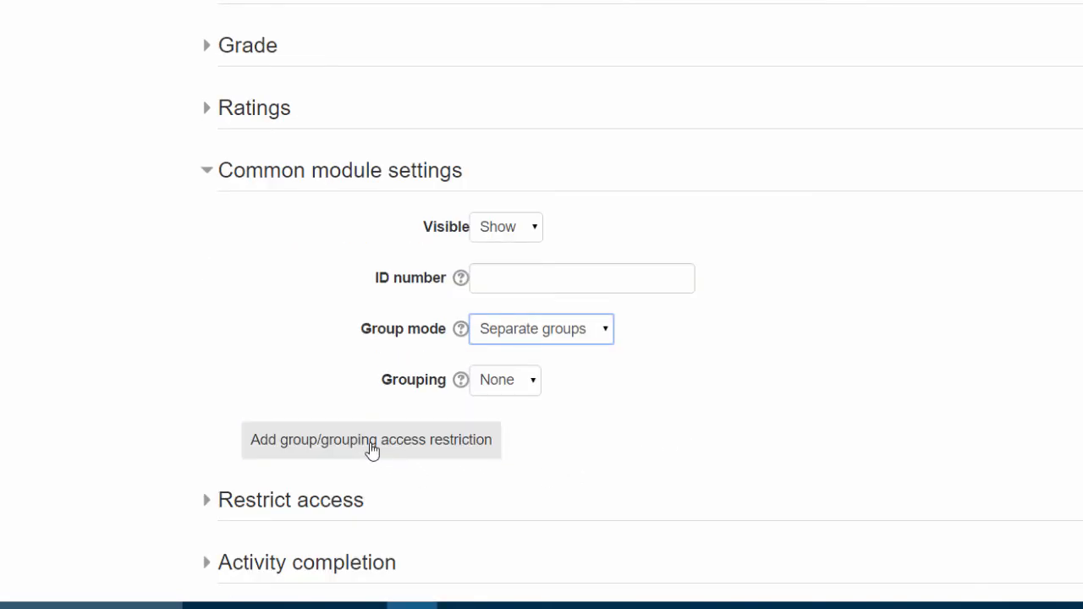
pyautogui.scroll(-3, 507, 440)
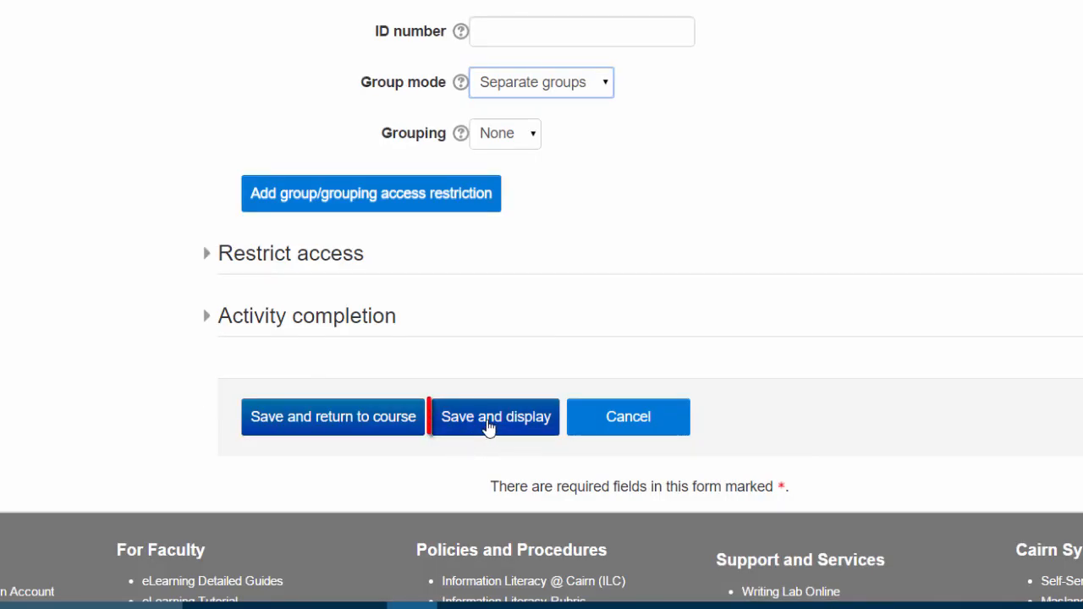
pyautogui.click(487, 432)
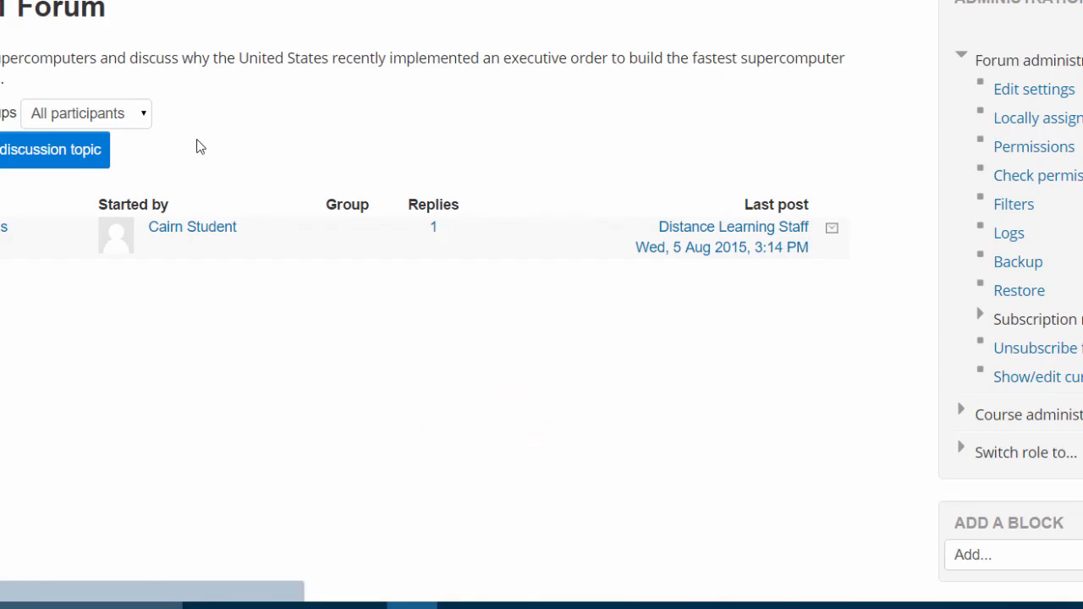
# Step: Check the Separate groups choices on the Week 1 Forum, keeping All participants, and start a new discussion topic
pyautogui.click(127, 122)
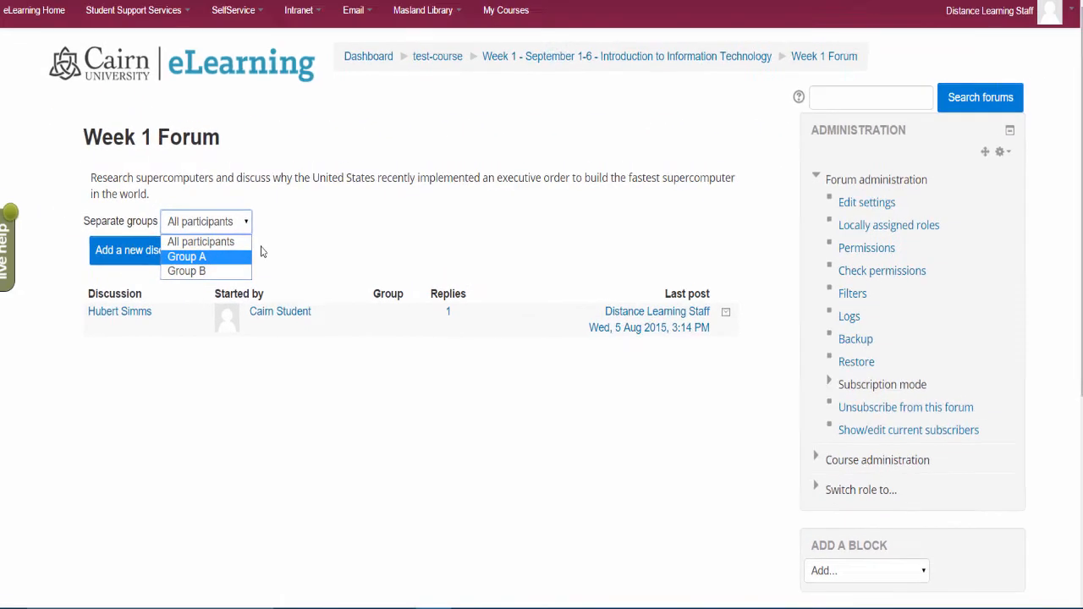
pyautogui.click(261, 251)
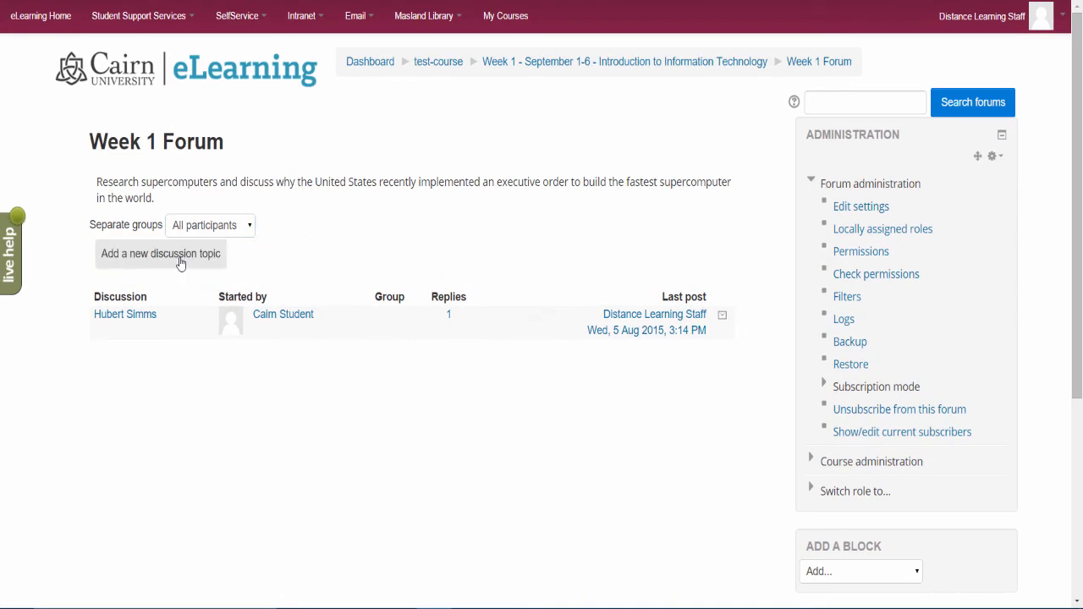
pyautogui.click(172, 258)
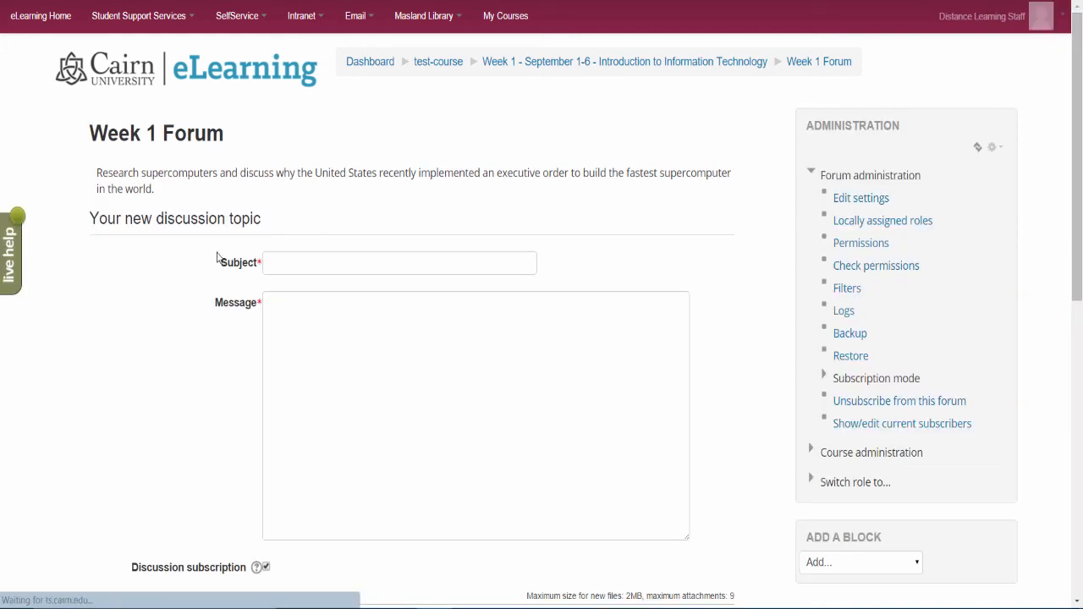
# Step: Review the new discussion topic's posting options and its Group choices, keeping All participants selected
pyautogui.scroll(-2, 289, 218)
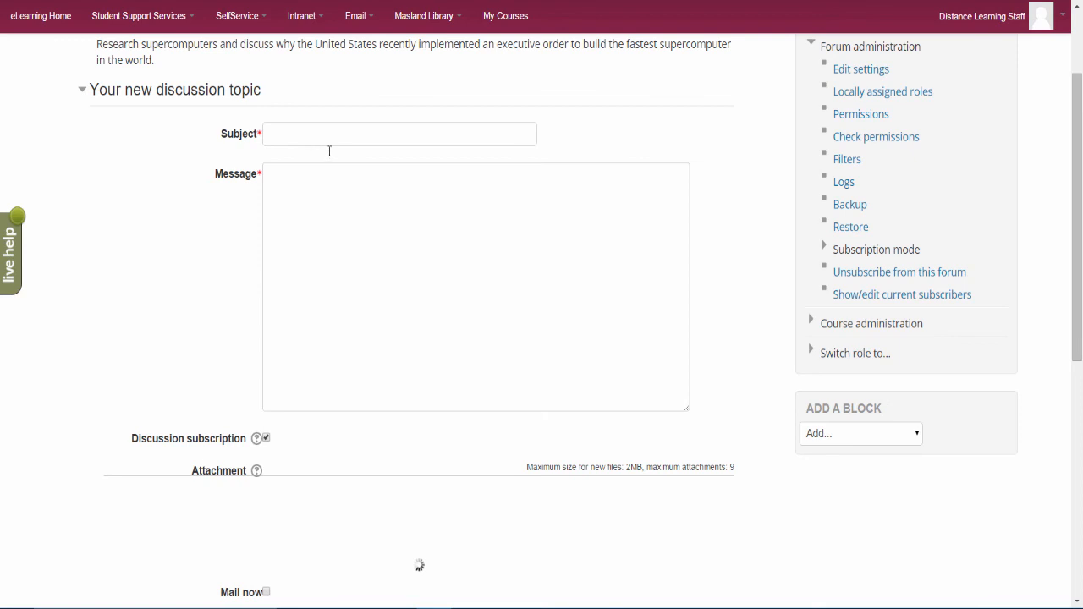
pyautogui.scroll(-2, 302, 186)
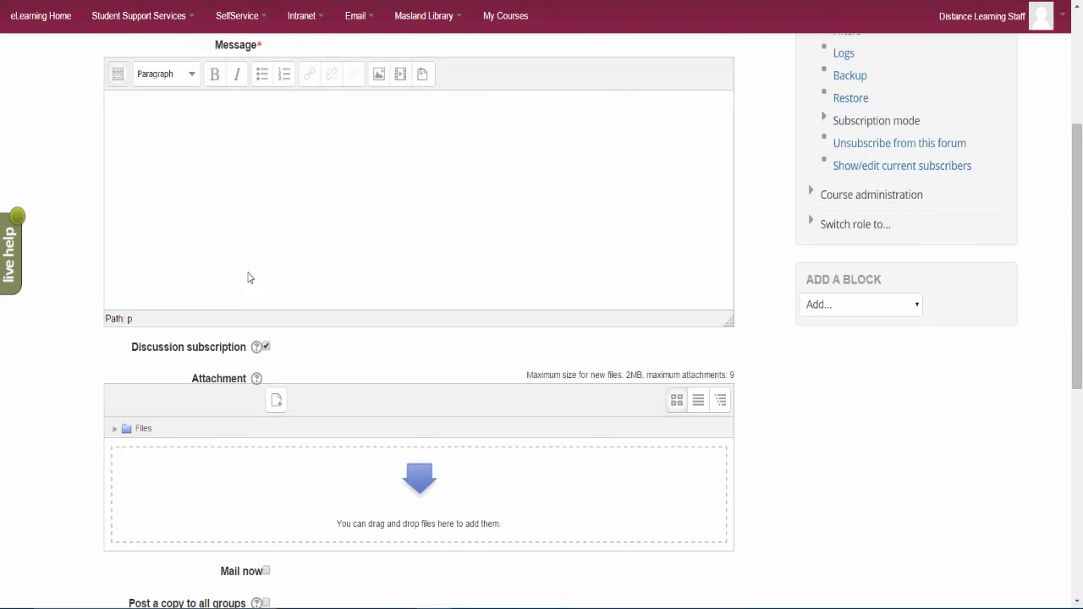
pyautogui.scroll(-2, 248, 277)
pyautogui.click(305, 513)
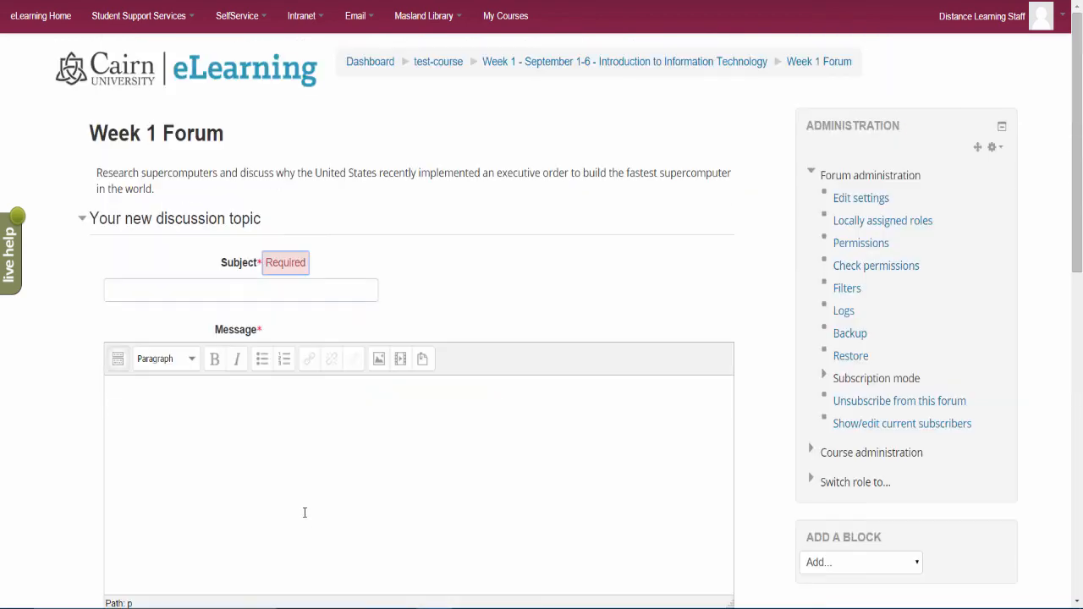
pyautogui.scroll(-6, 310, 463)
pyautogui.click(313, 470)
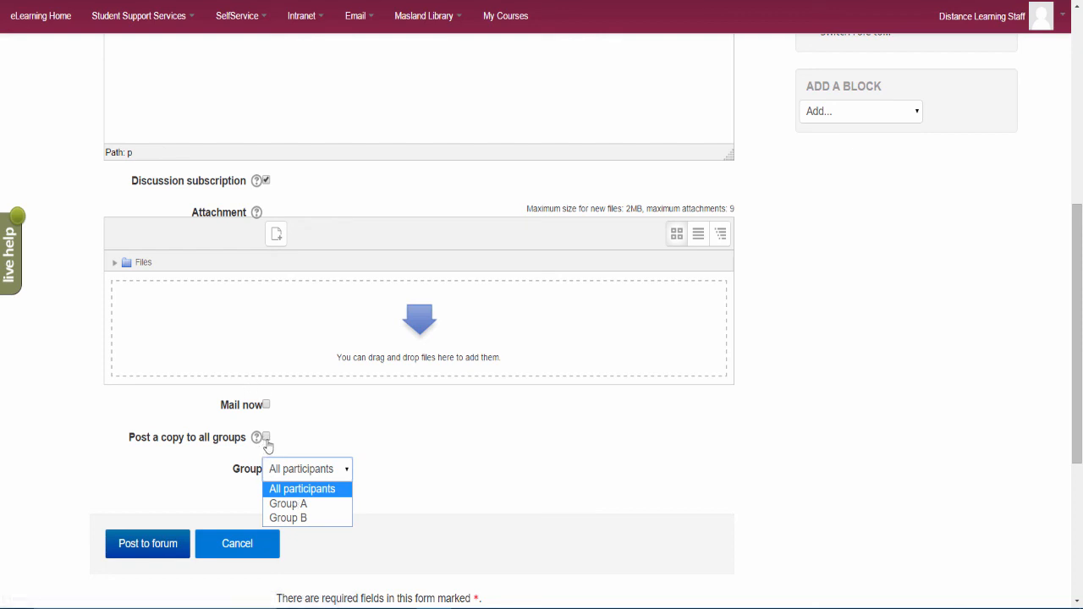
pyautogui.click(304, 472)
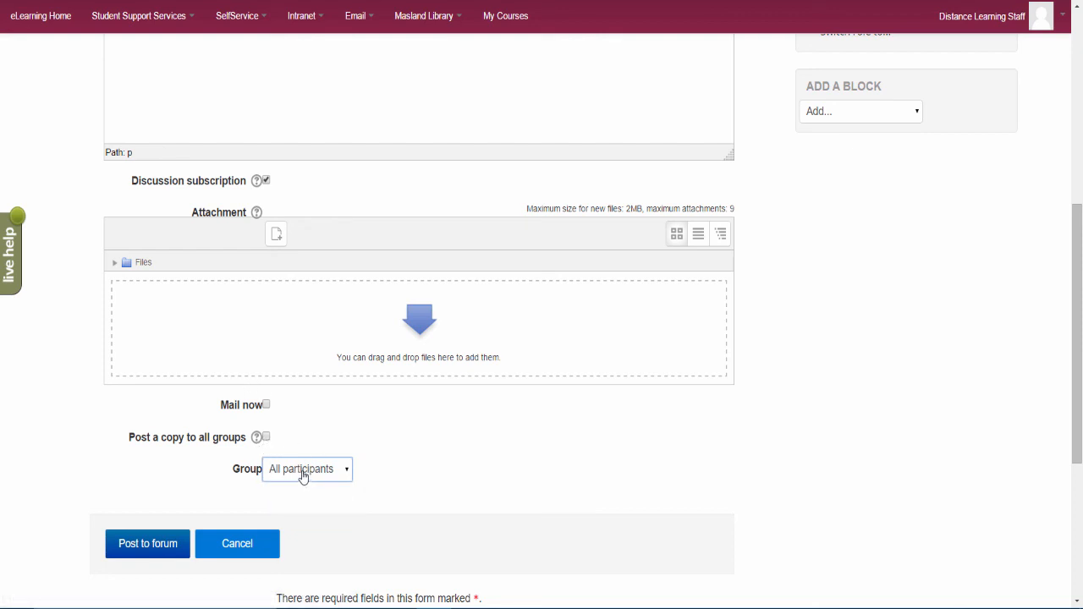
pyautogui.click(301, 472)
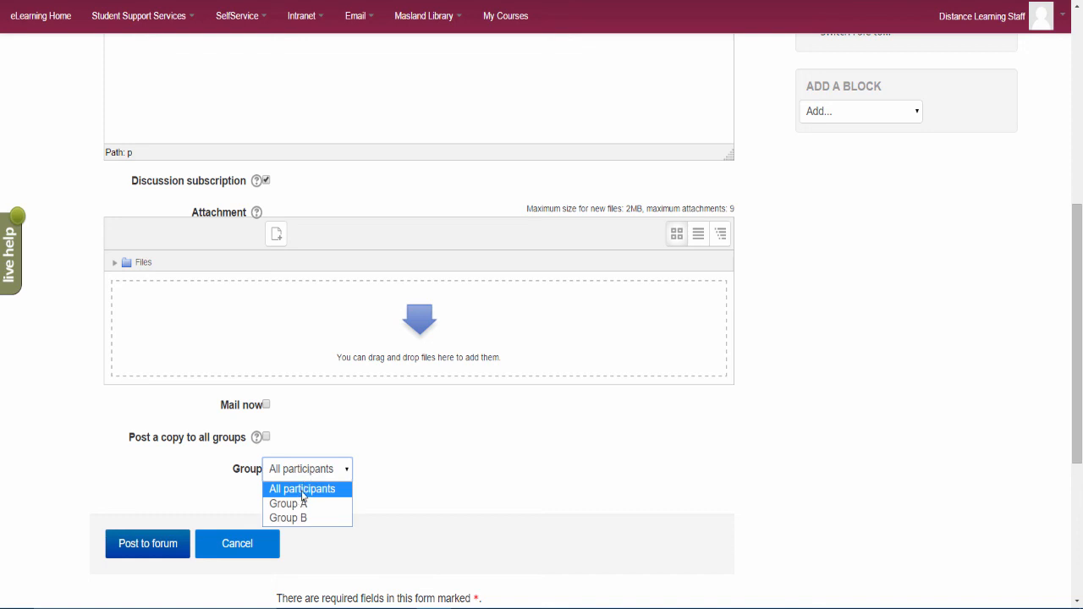
pyautogui.click(303, 491)
# Step: Enable Post a copy to all groups for the new discussion topic and try to post it to the forum
pyautogui.click(263, 439)
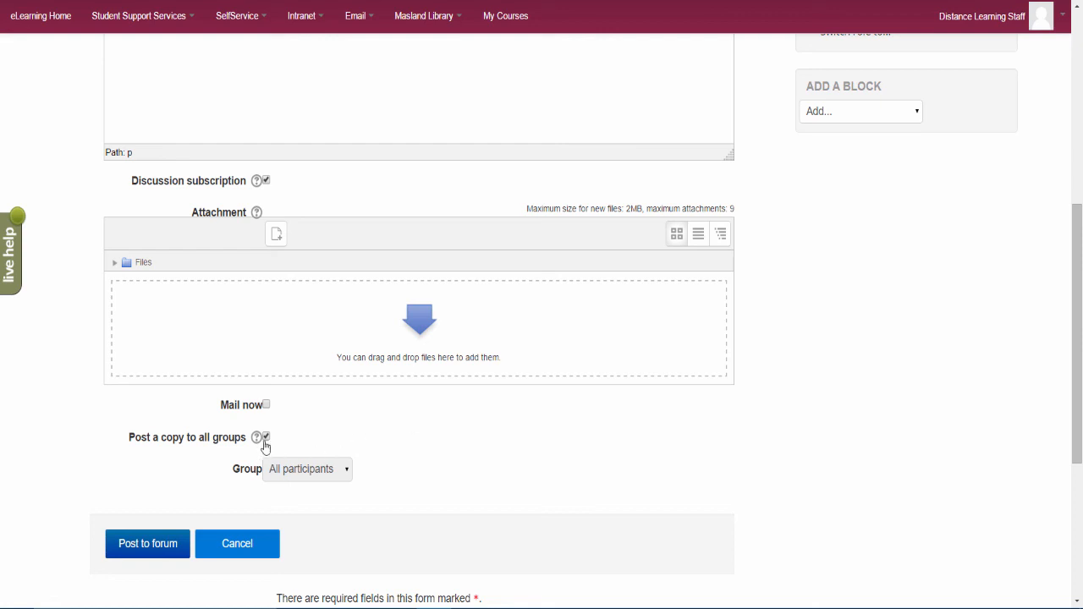
pyautogui.click(158, 559)
pyautogui.scroll(3, 854, 330)
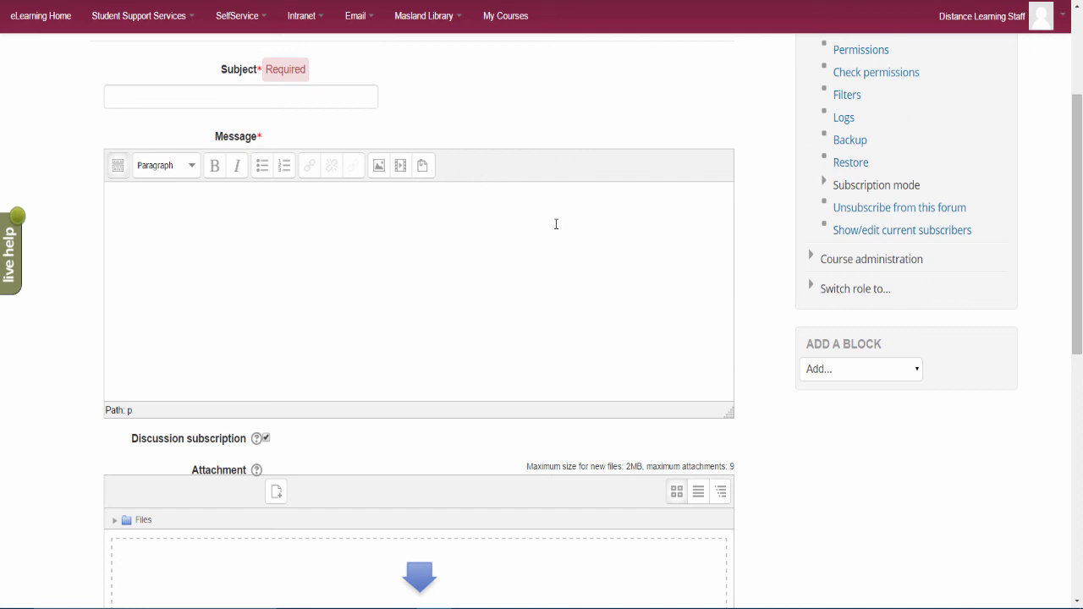
pyautogui.scroll(3, 414, 217)
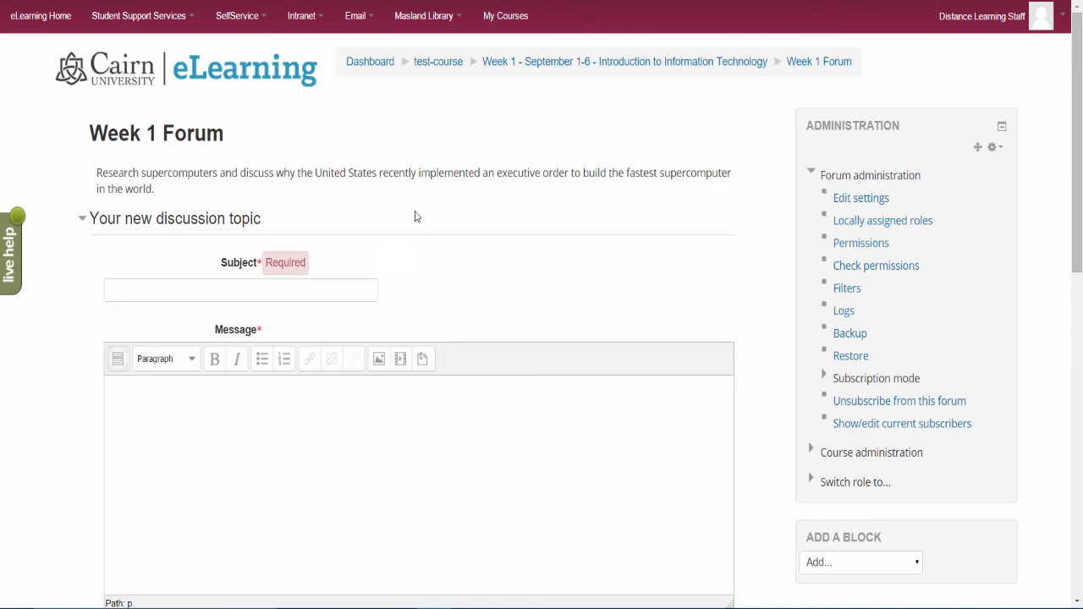